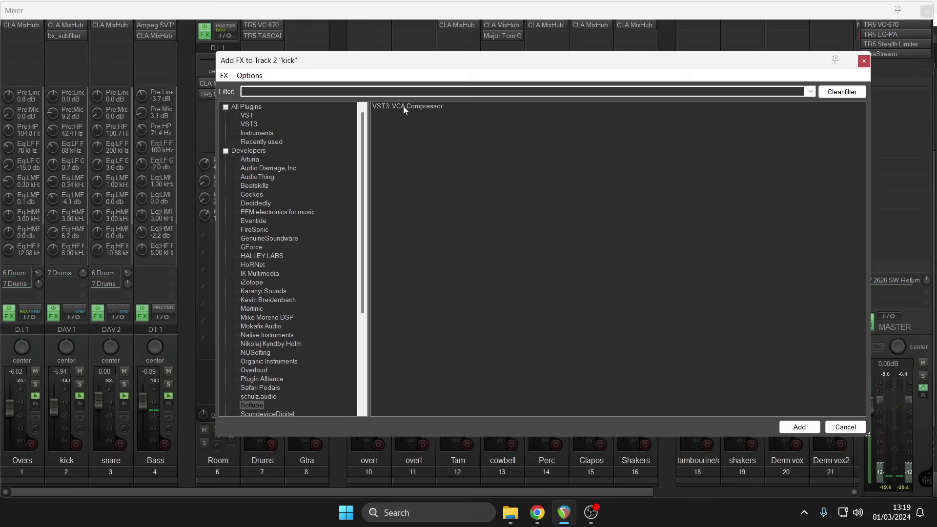
Add Softube's VCA Compressor to the kick track, enlarge the plugin window and move it lower over the mixer.
click(407, 107)
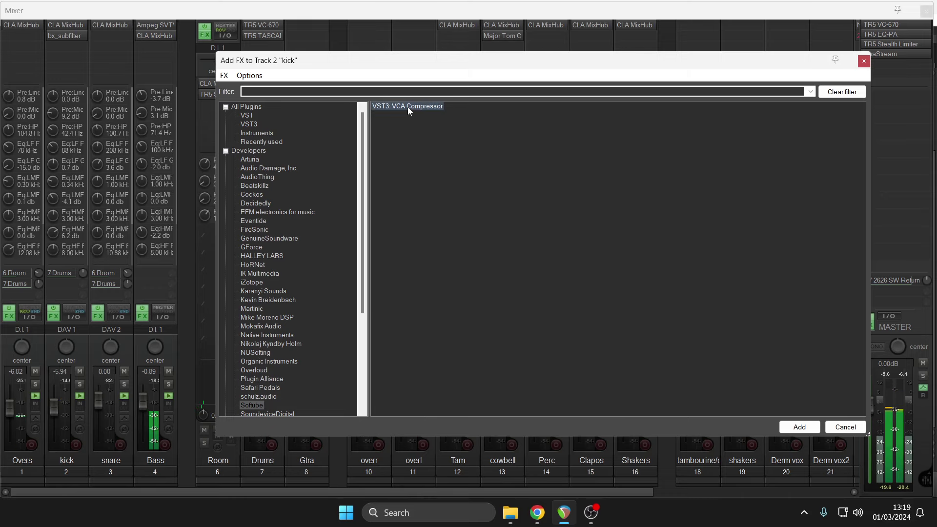
double_click(411, 106)
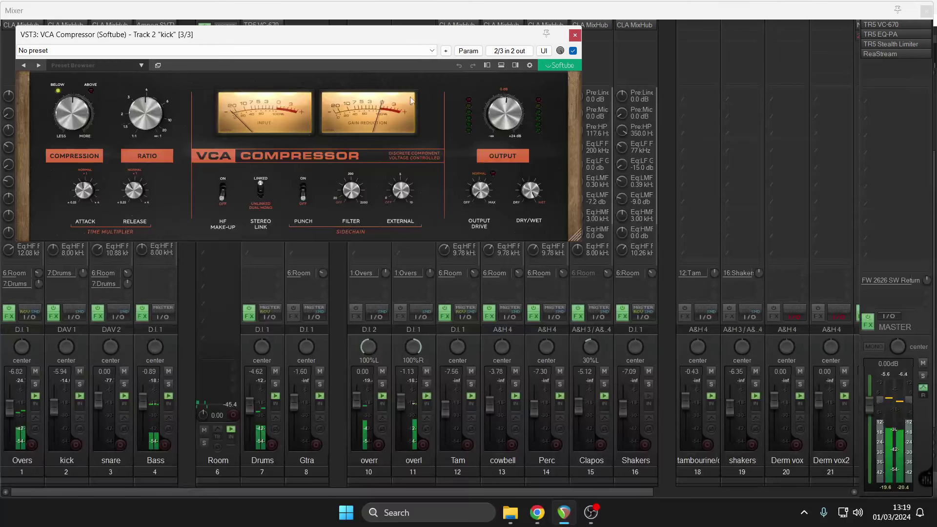
drag(575, 236, 849, 328)
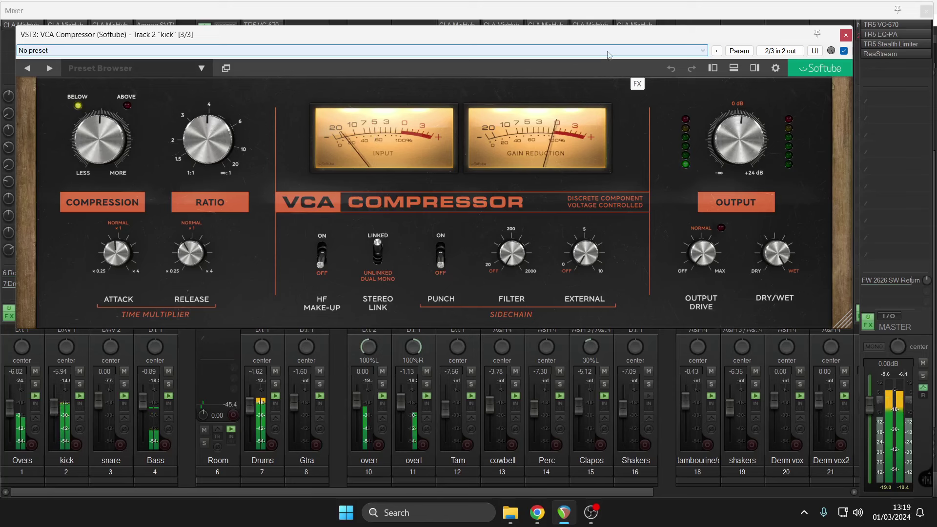
drag(606, 39, 612, 107)
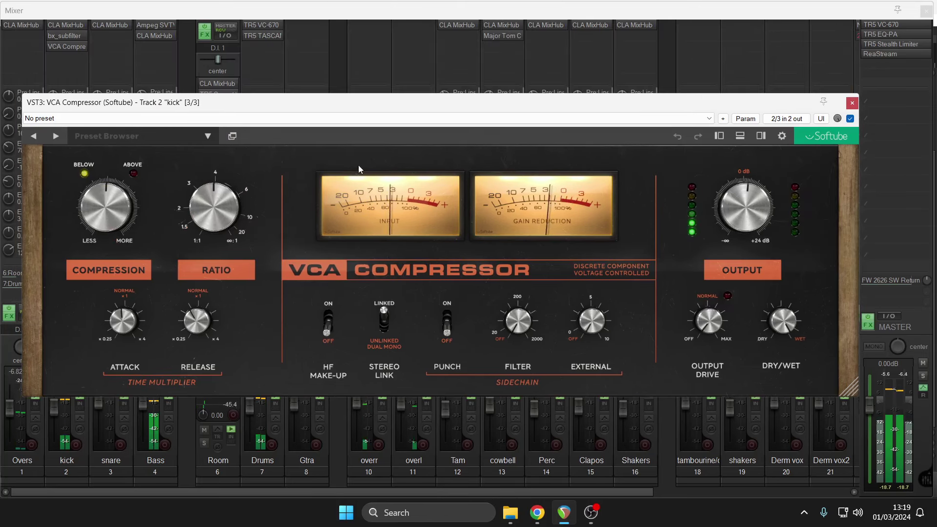
Set the kick compressor's compression to -29 dB and its release to 0.25.
mouse_move(98, 210)
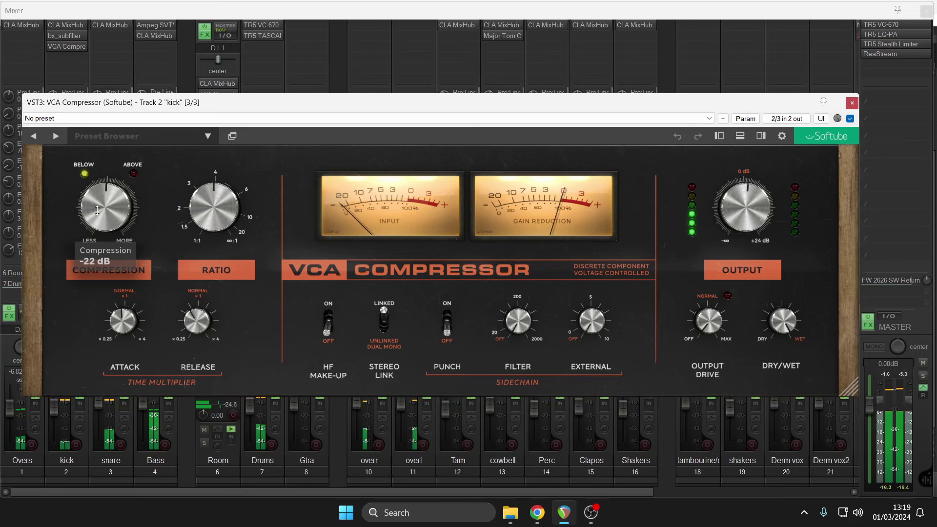
drag(98, 211, 98, 193)
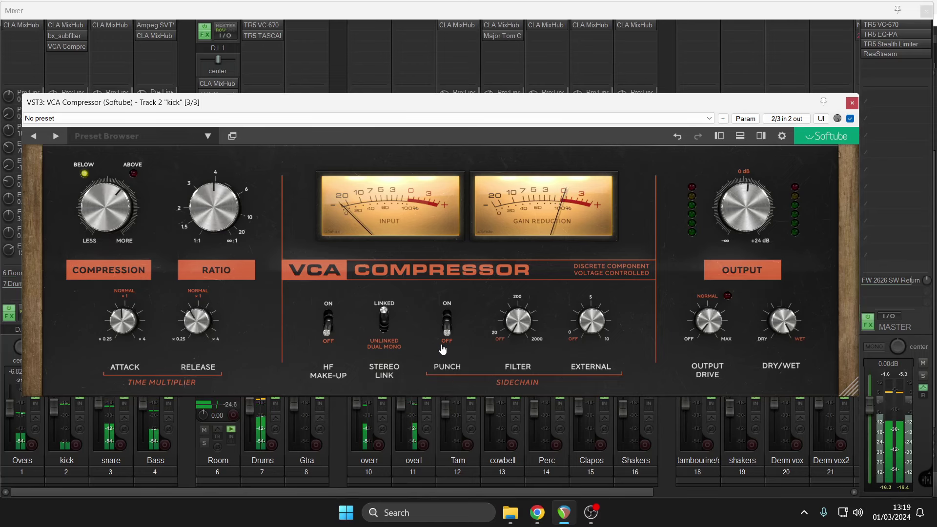
mouse_move(190, 351)
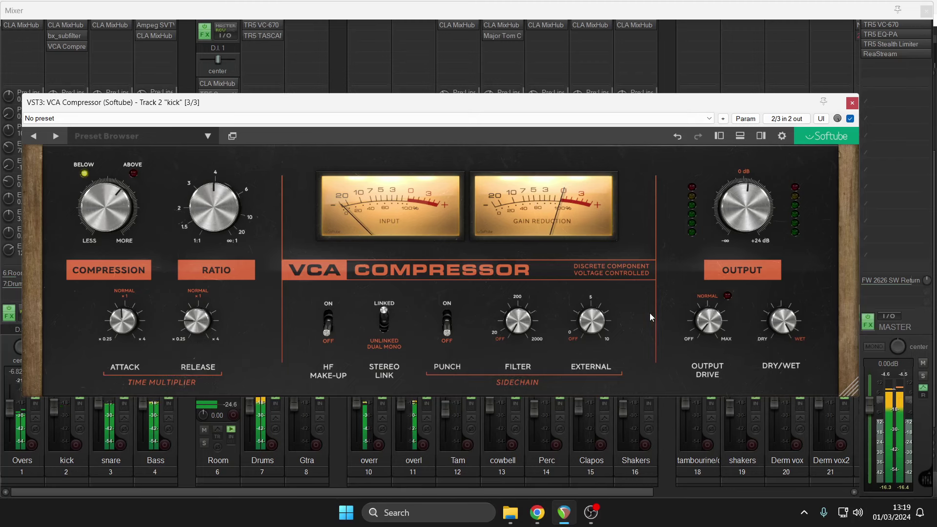
mouse_move(721, 326)
mouse_move(115, 342)
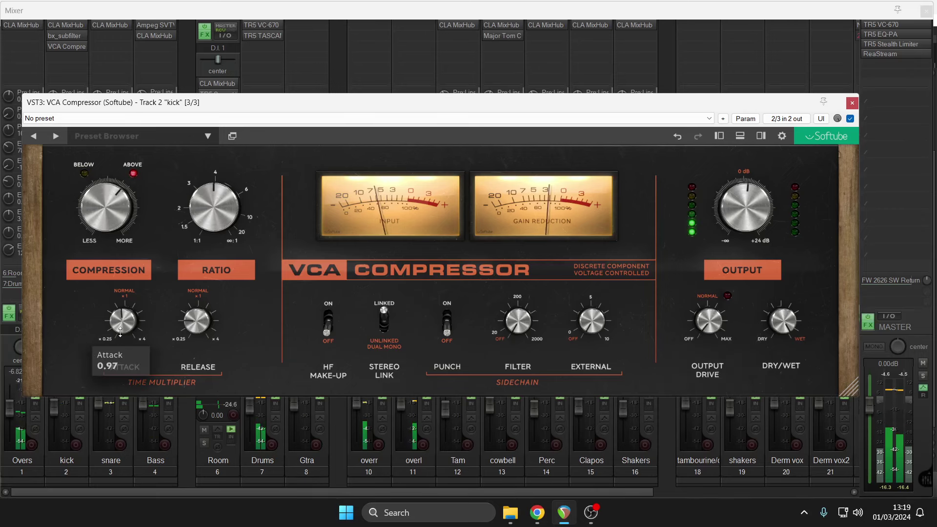
mouse_move(200, 316)
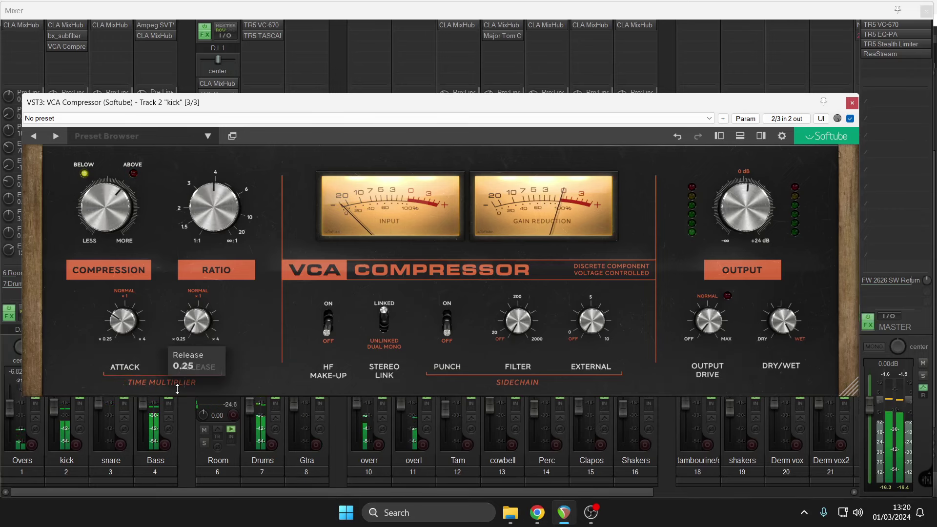
Increase the compression to -34 dB and raise the compressor's output level.
mouse_move(108, 208)
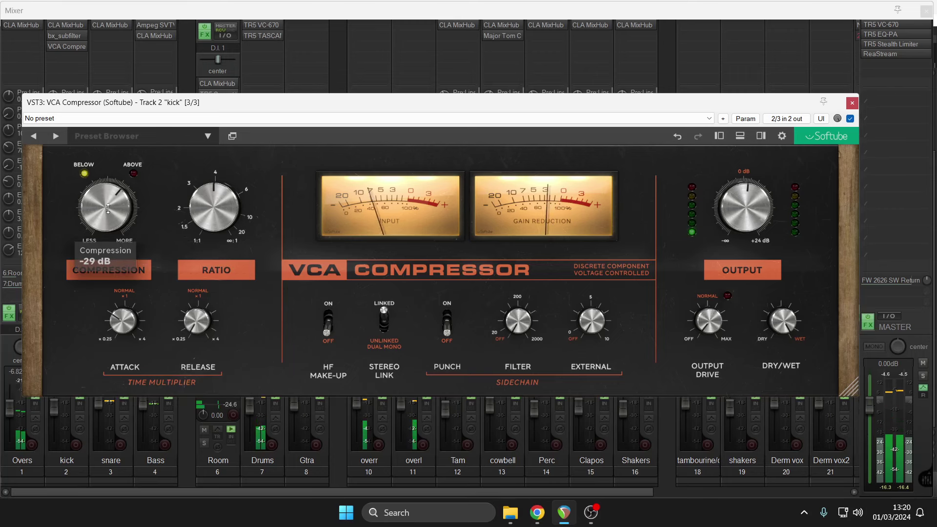
drag(107, 208, 106, 195)
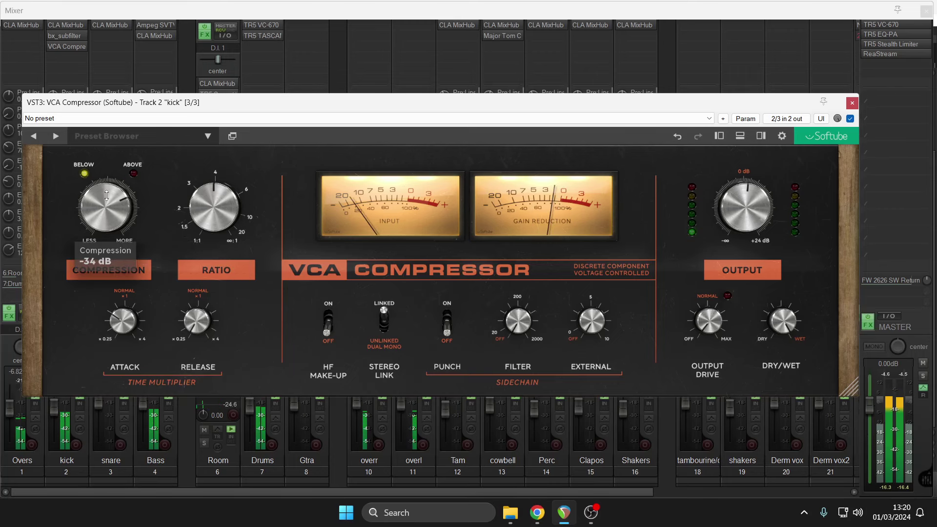
drag(738, 211, 737, 198)
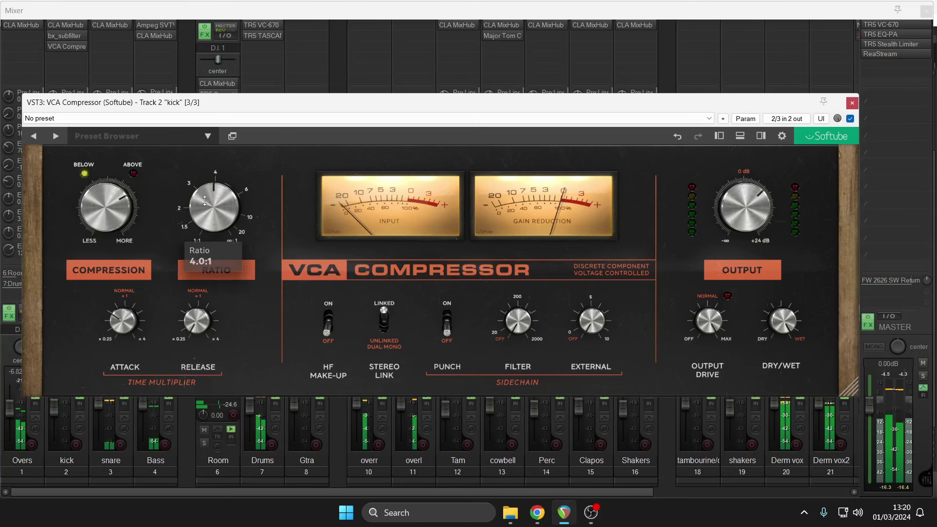
Try heavier compression at -42 dB with a slower release of 1.90.
mouse_move(117, 215)
scroll(116, 216, up, 1)
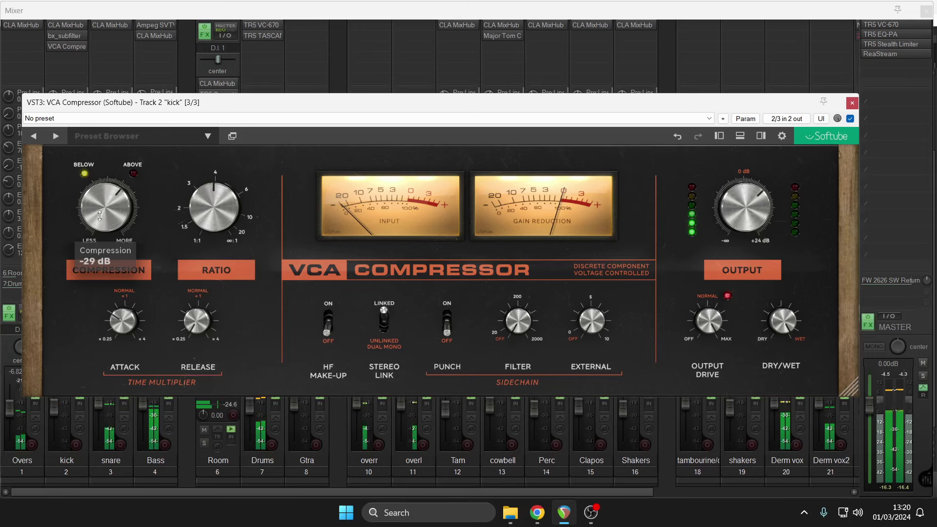
drag(105, 216, 107, 186)
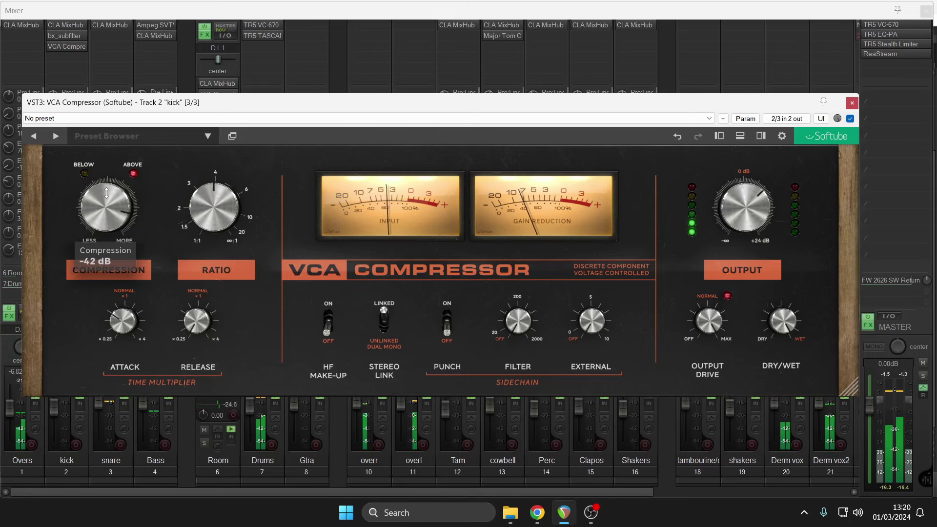
drag(196, 320, 207, 227)
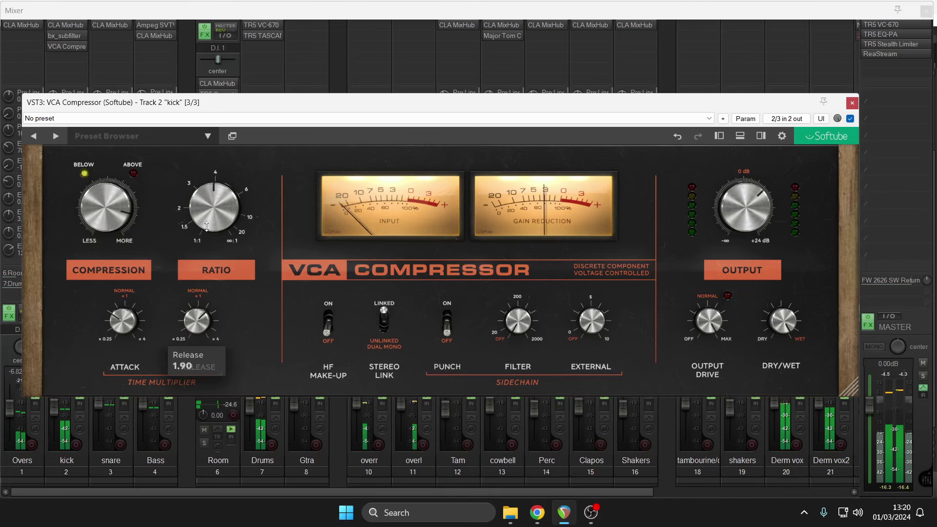
mouse_move(119, 322)
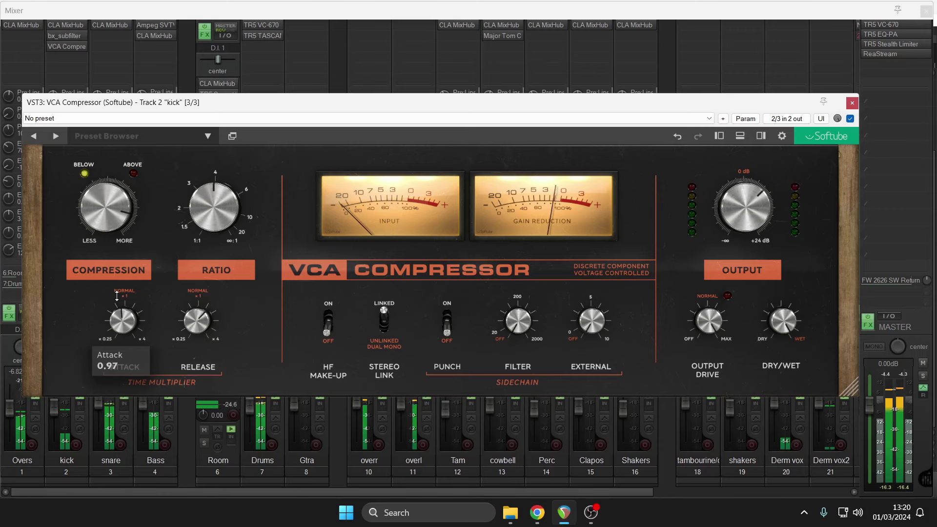
Ease the compression to -21 dB and shorten the attack to about 0.61.
drag(107, 210, 108, 239)
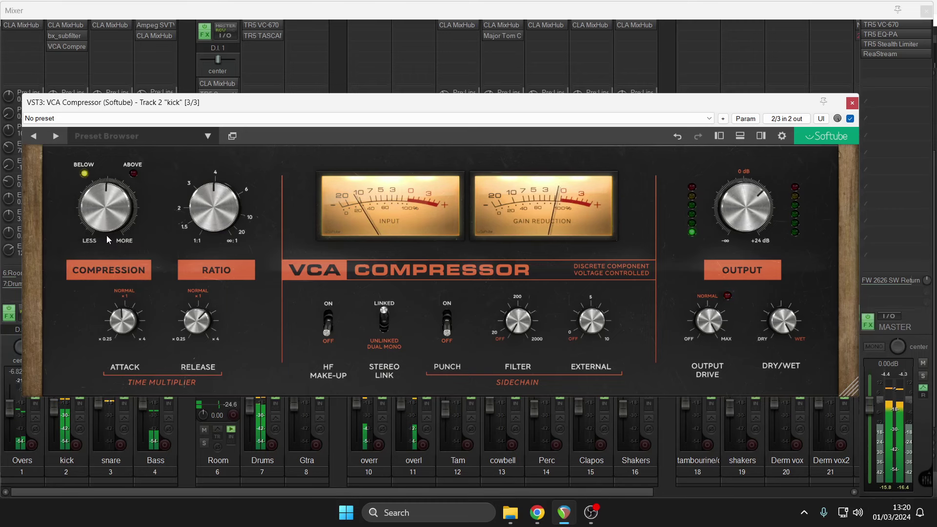
mouse_move(123, 327)
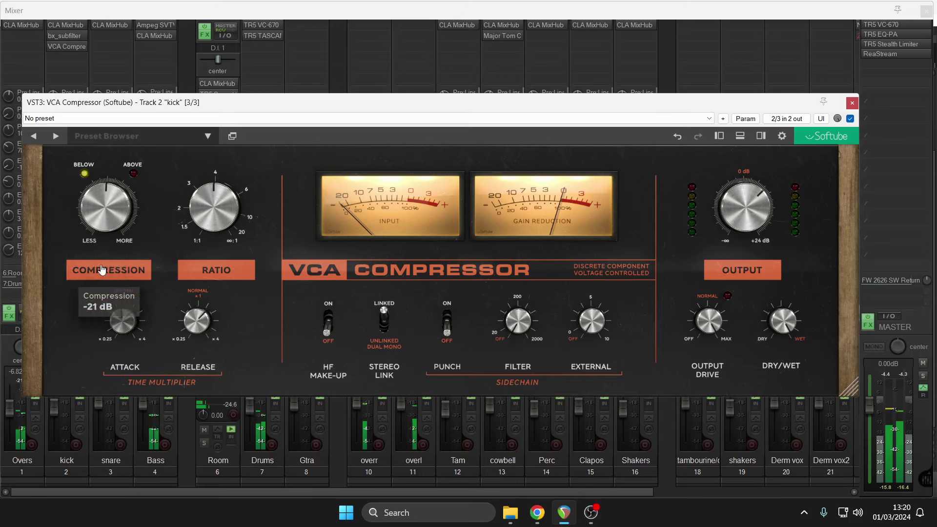
drag(123, 326, 118, 349)
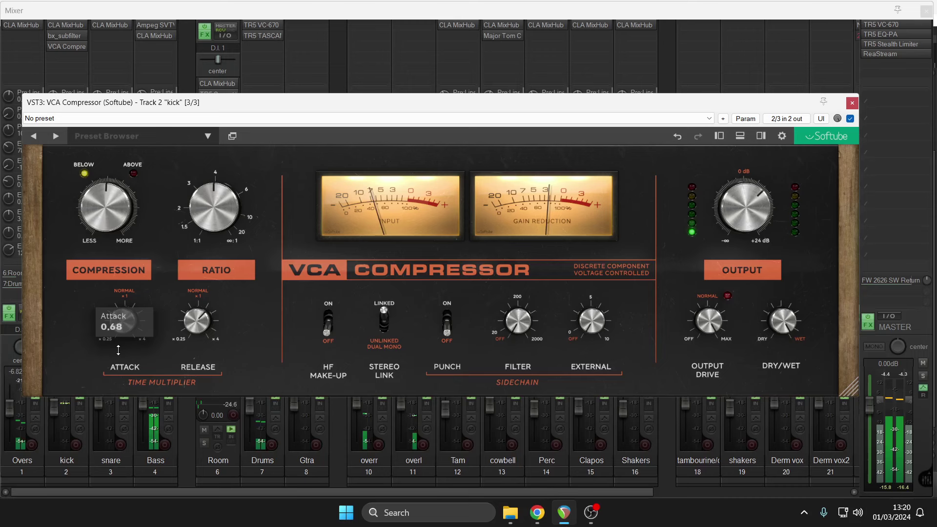
Set the release to 0.25 and raise the ratio to about 6:1.
mouse_move(199, 321)
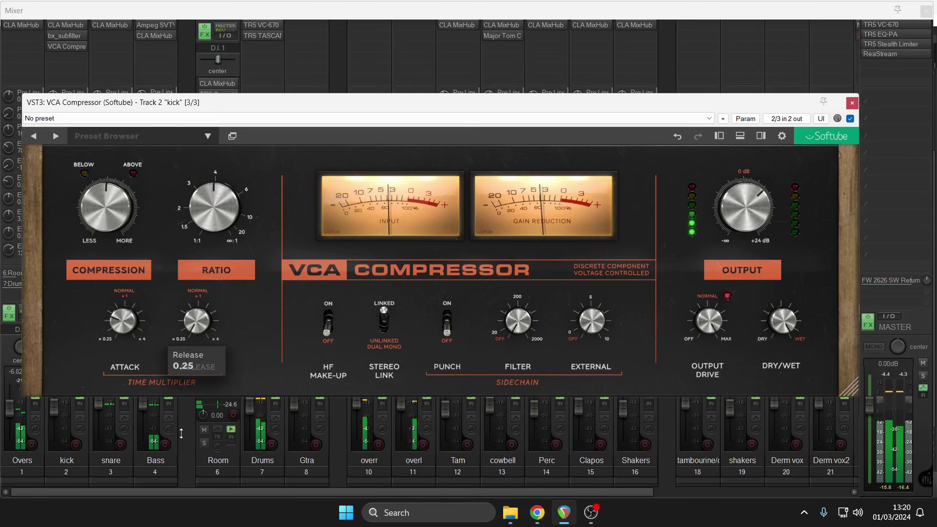
mouse_move(123, 315)
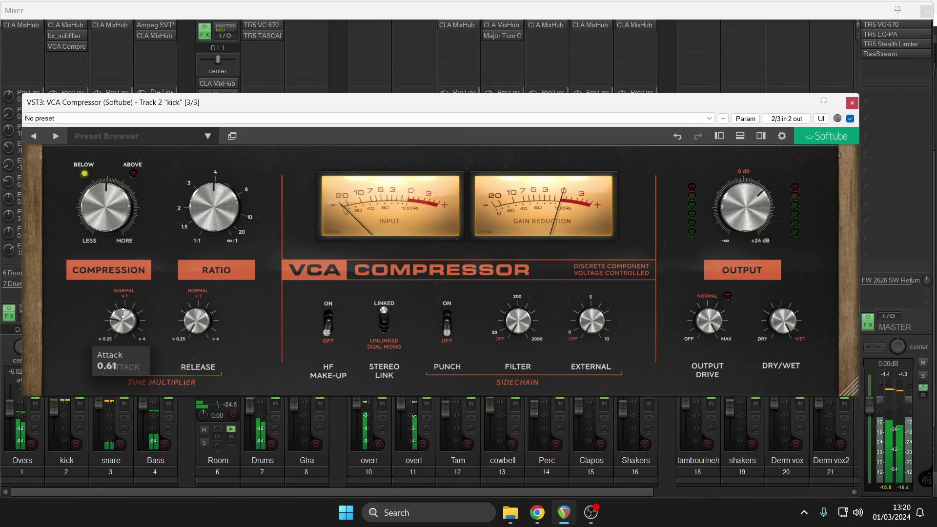
mouse_move(211, 227)
drag(211, 227, 203, 191)
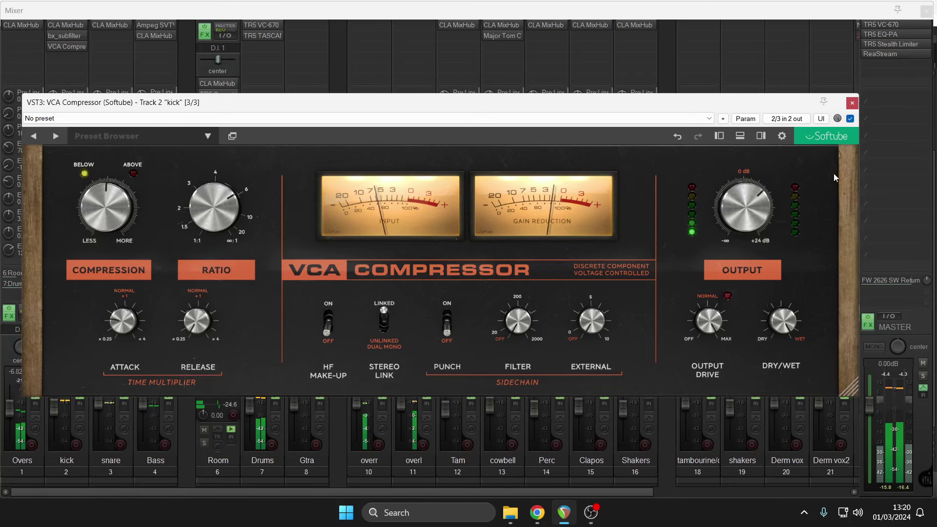
Set the output to 6.2 dB, then bypass and re-enable the compressor to compare the kick sound.
mouse_move(741, 209)
drag(741, 208, 740, 210)
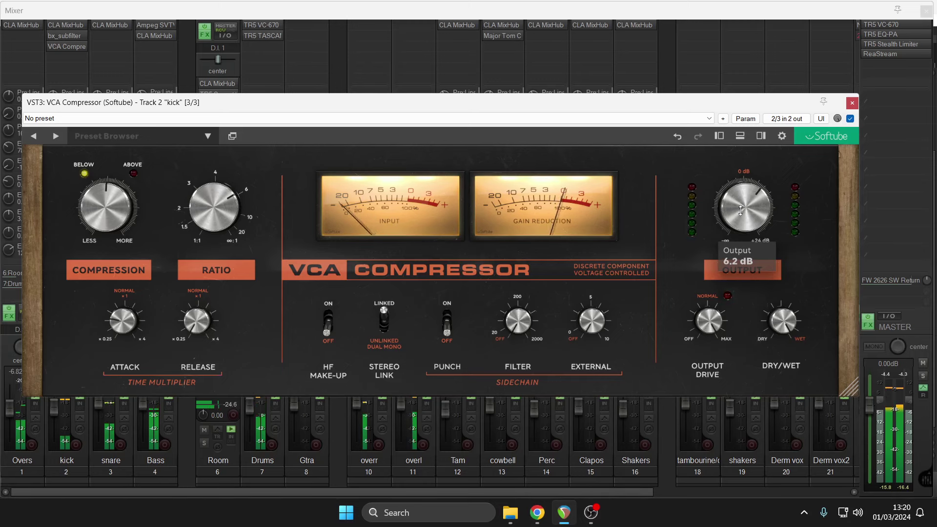
click(850, 118)
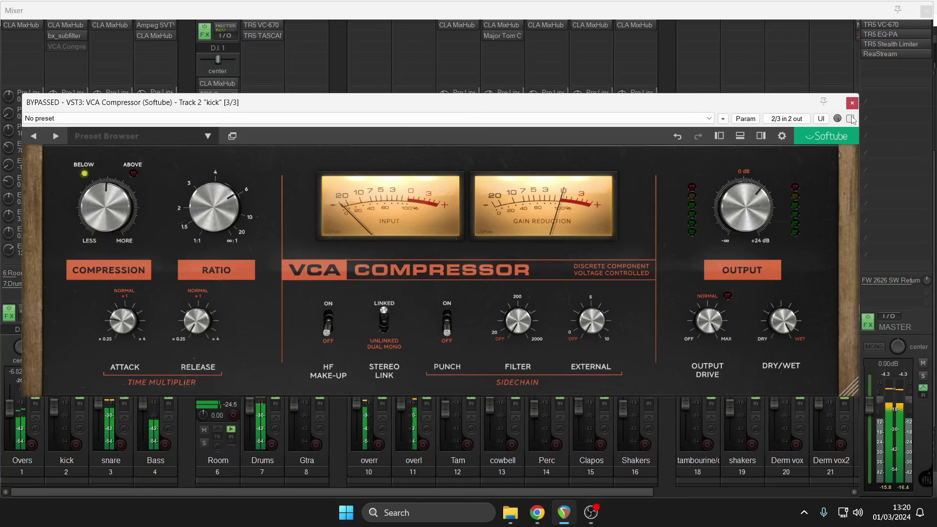
click(849, 119)
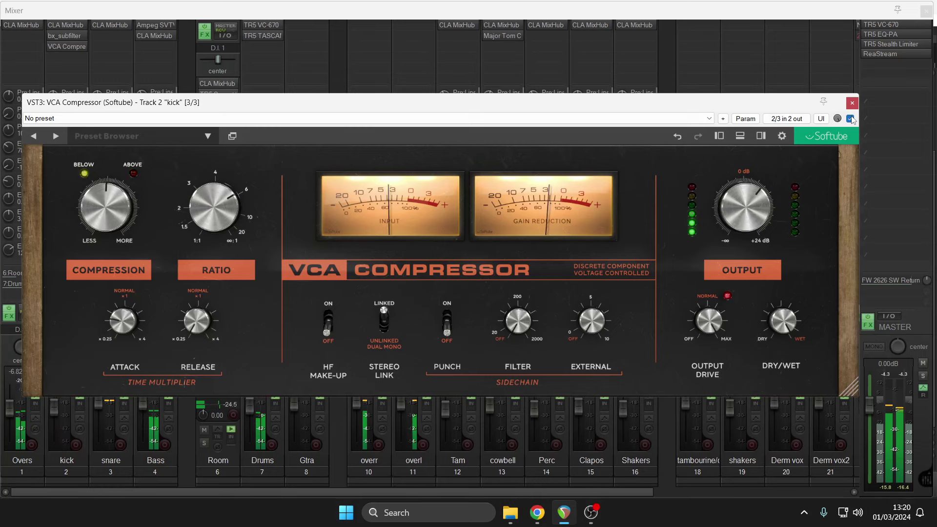
Try a lower output drive and switch HF Make-Up on.
mouse_move(698, 335)
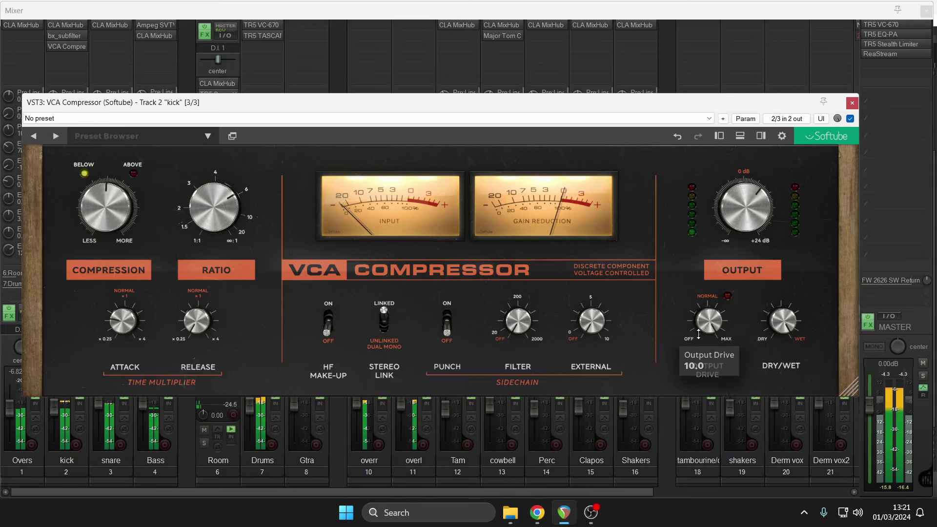
drag(705, 326, 668, 468)
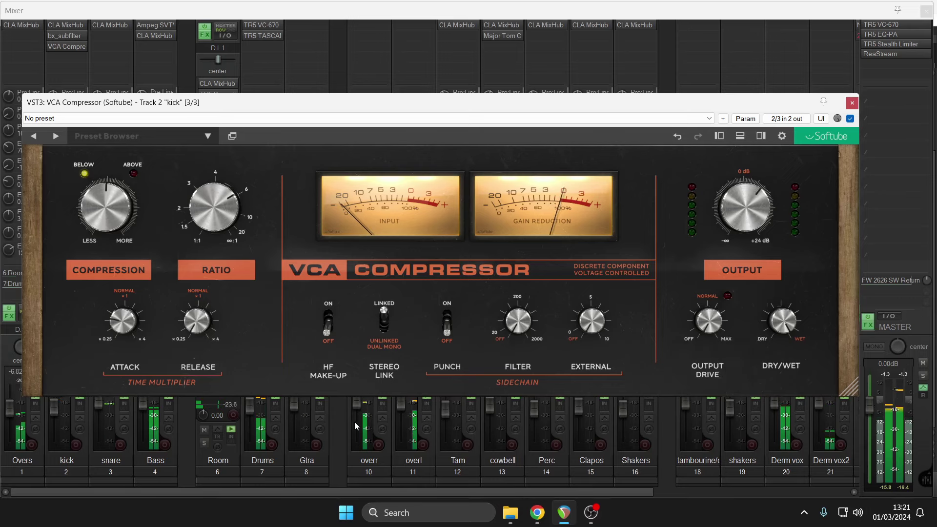
click(330, 343)
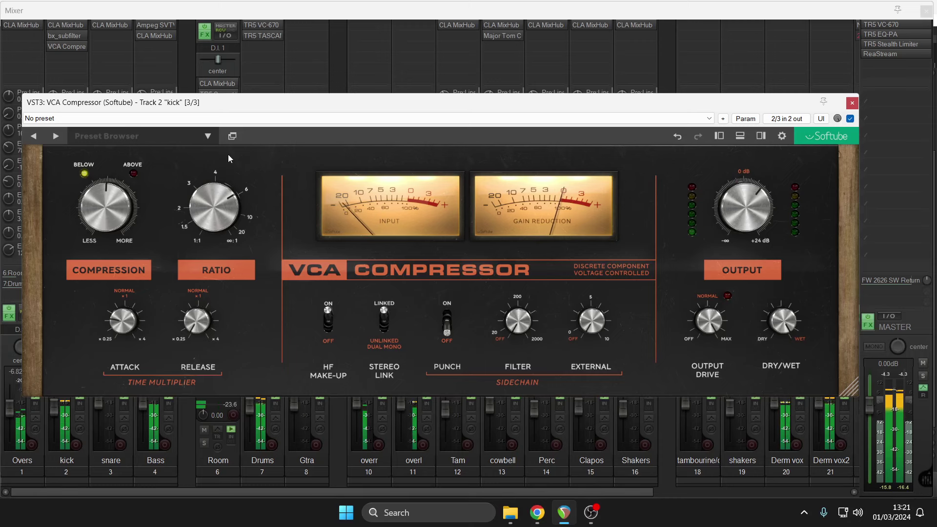
Lower the ratio to 2.2:1 and increase the compression amount.
drag(210, 215, 204, 270)
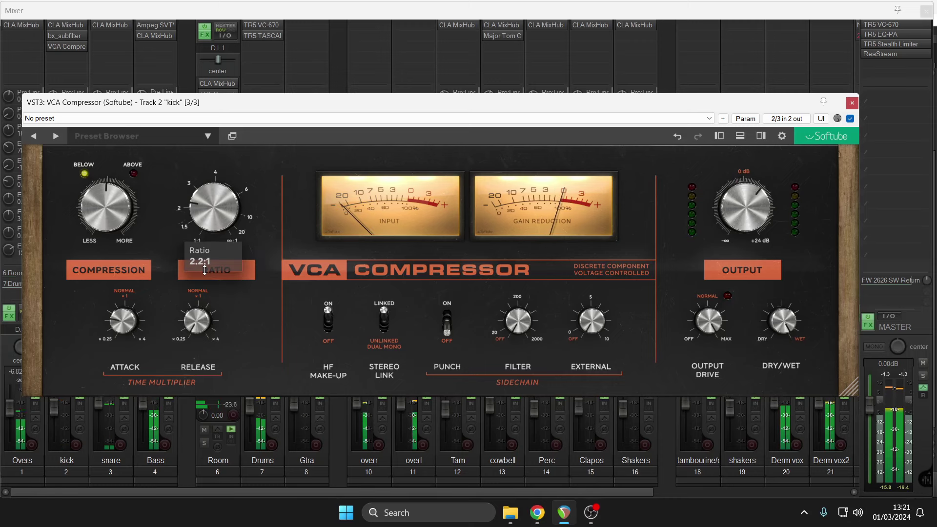
mouse_move(113, 222)
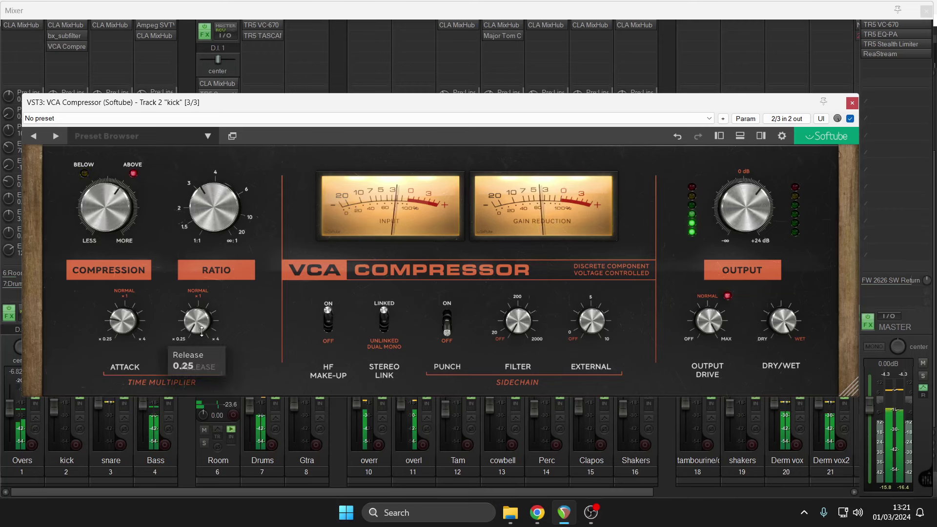
Adjust the release and lengthen the attack to 1.84.
drag(201, 332, 201, 278)
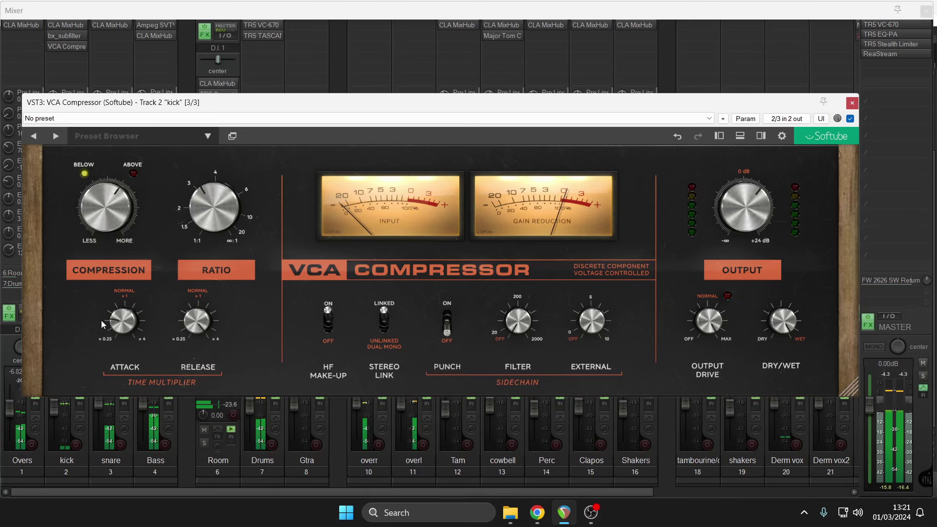
mouse_move(124, 322)
drag(126, 275, 125, 270)
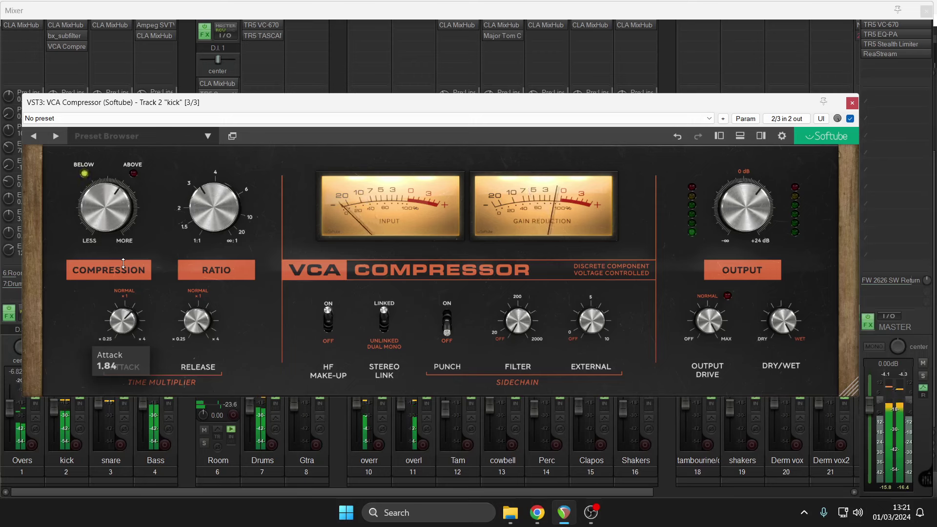
mouse_move(124, 269)
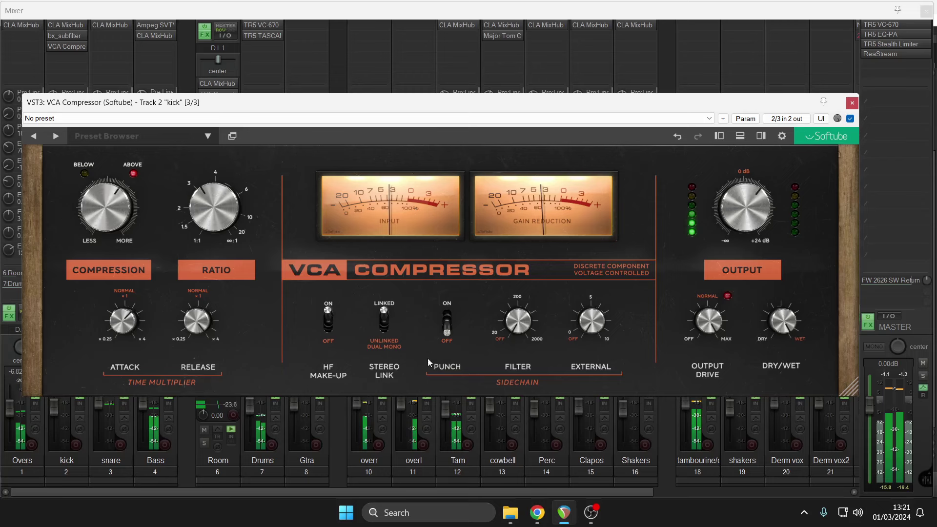
Lower the compressor's output to -15.7 dB.
drag(734, 181, 729, 239)
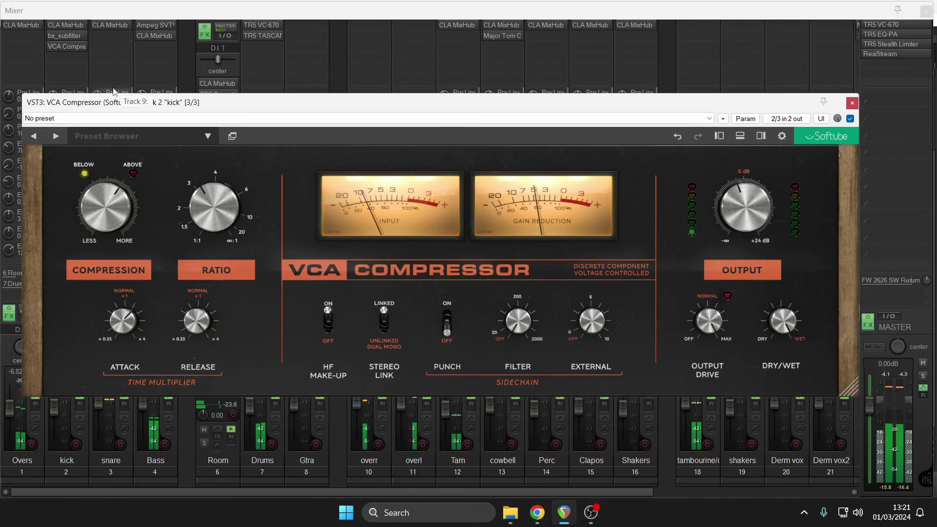
mouse_move(740, 199)
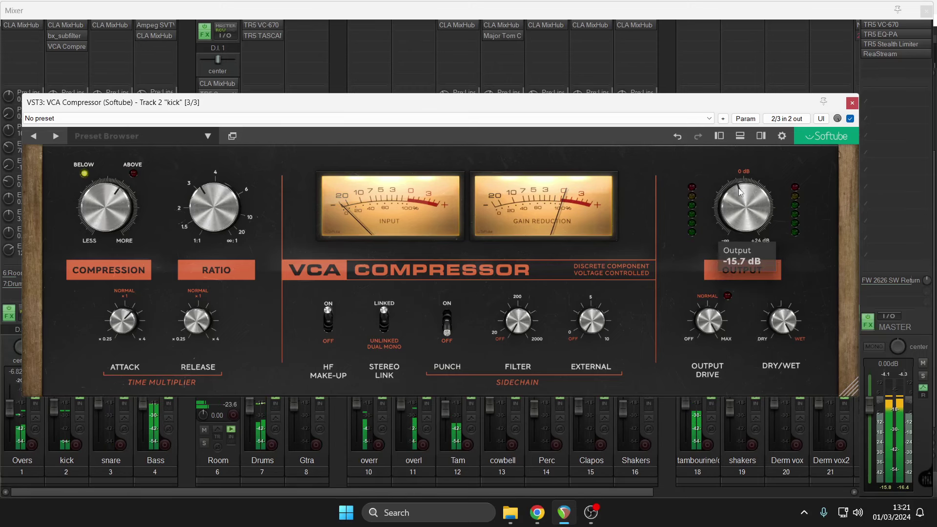
Reset the kick compressor's output to 0 dB.
click(742, 171)
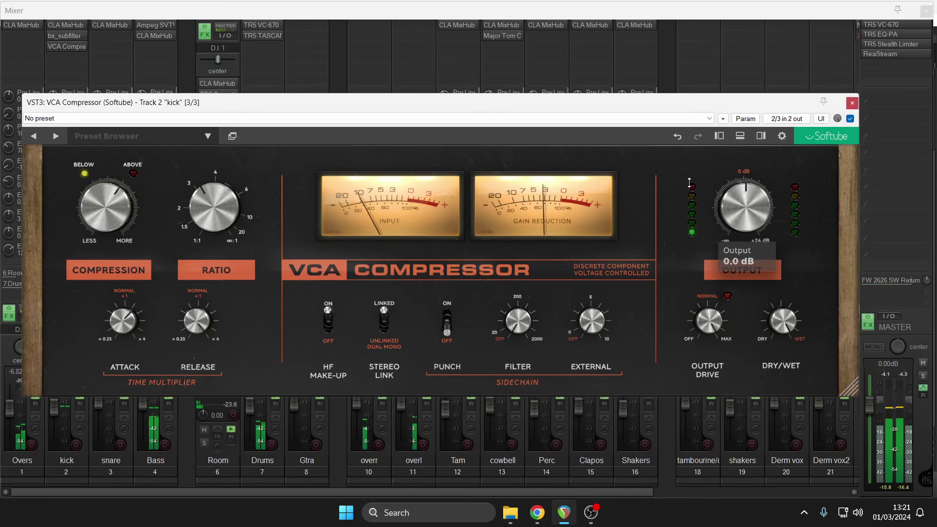
Copy the VCA Compressor from the kick track to the snare track and open the snare's copy.
click(80, 49)
drag(81, 49, 111, 38)
click(112, 38)
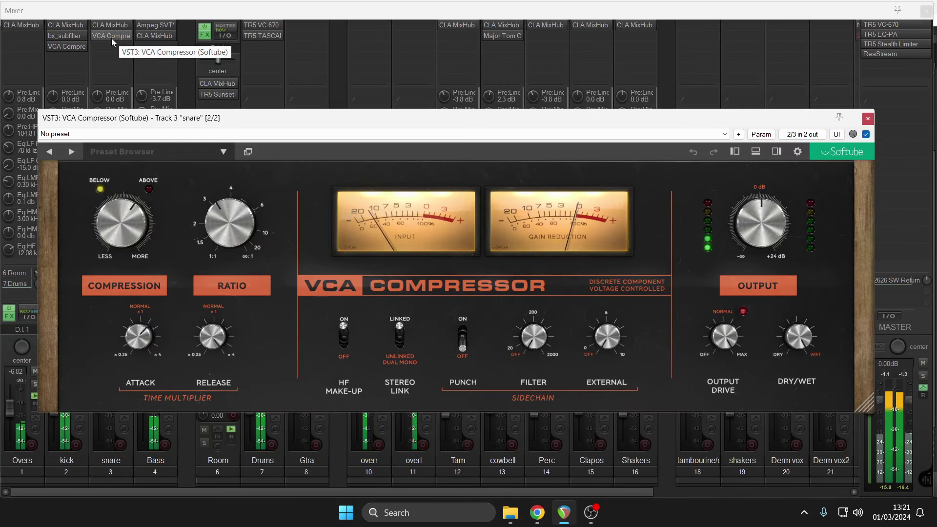
Try the snare compressor with compression at -43 dB and a ratio of 4.5:1.
mouse_move(125, 231)
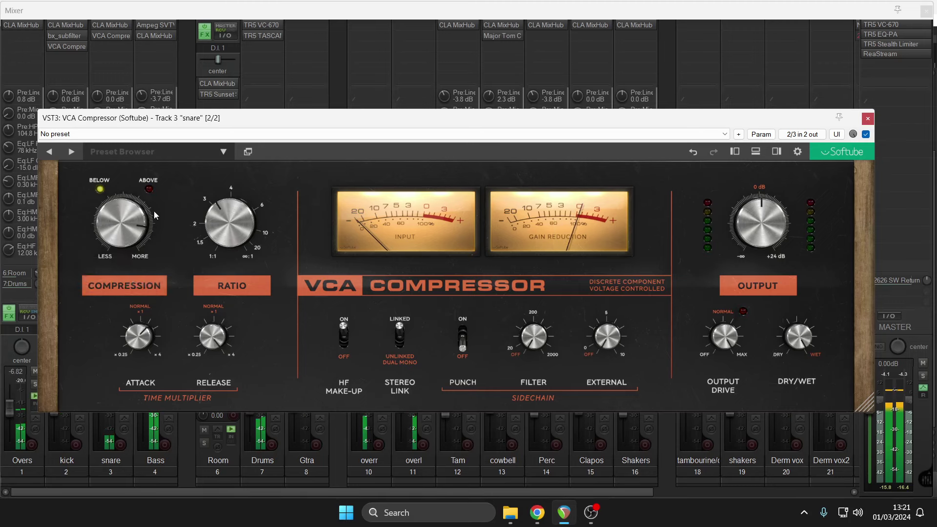
drag(116, 231, 115, 225)
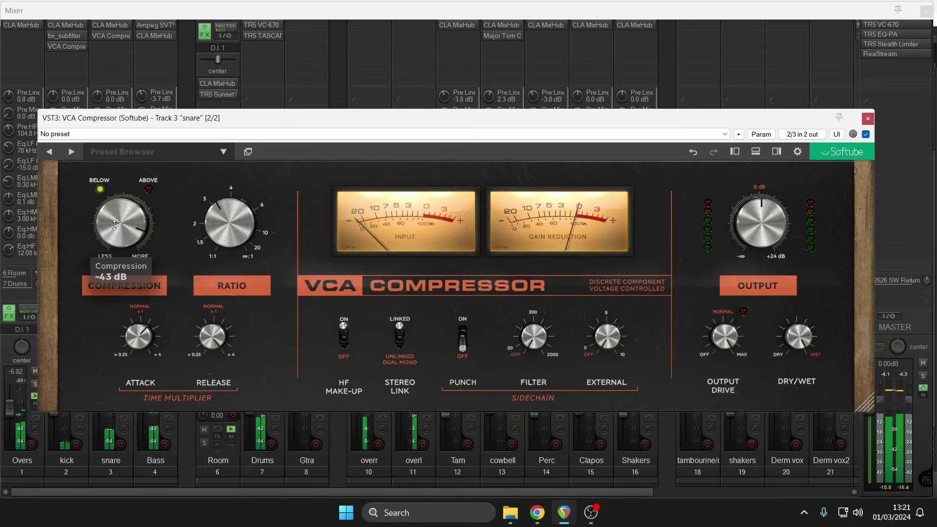
mouse_move(205, 218)
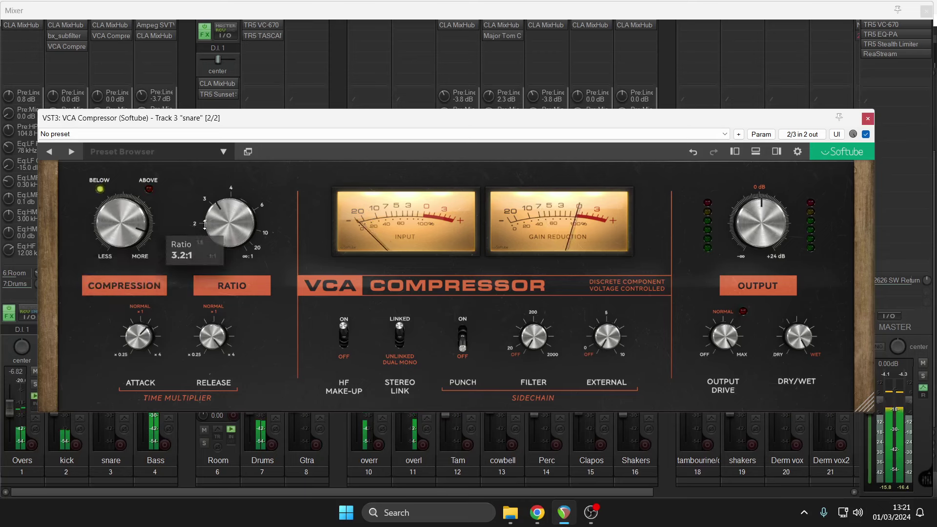
drag(205, 219, 207, 205)
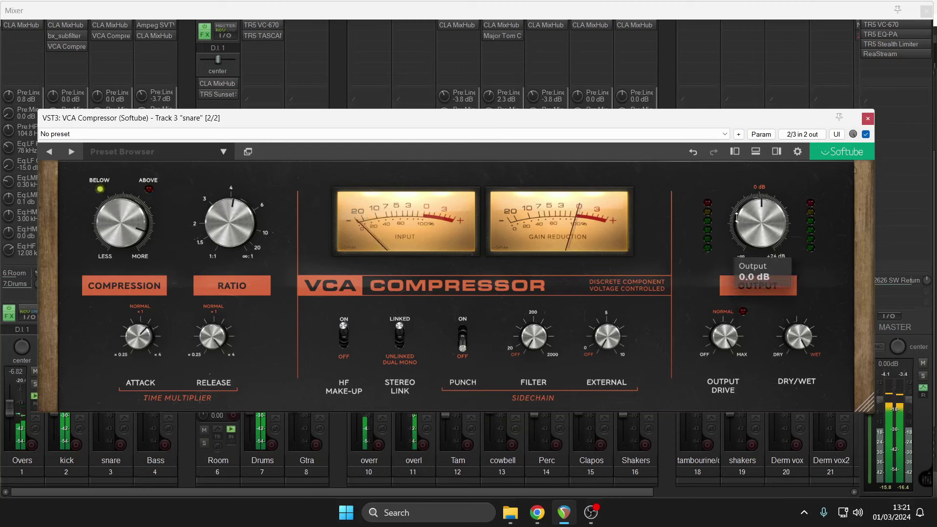
Try an output of 2.4 dB and a release multiplier of 3.82 on the snare compressor.
drag(744, 217, 744, 212)
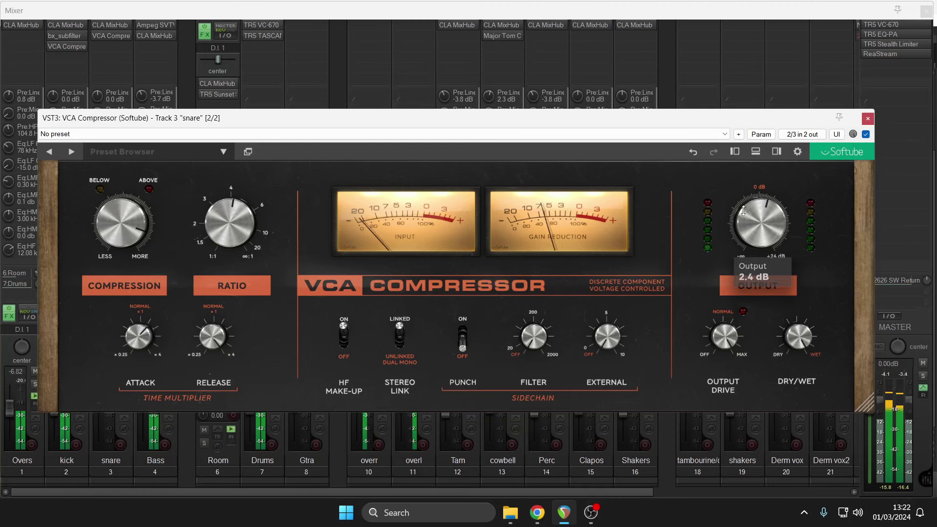
mouse_move(222, 340)
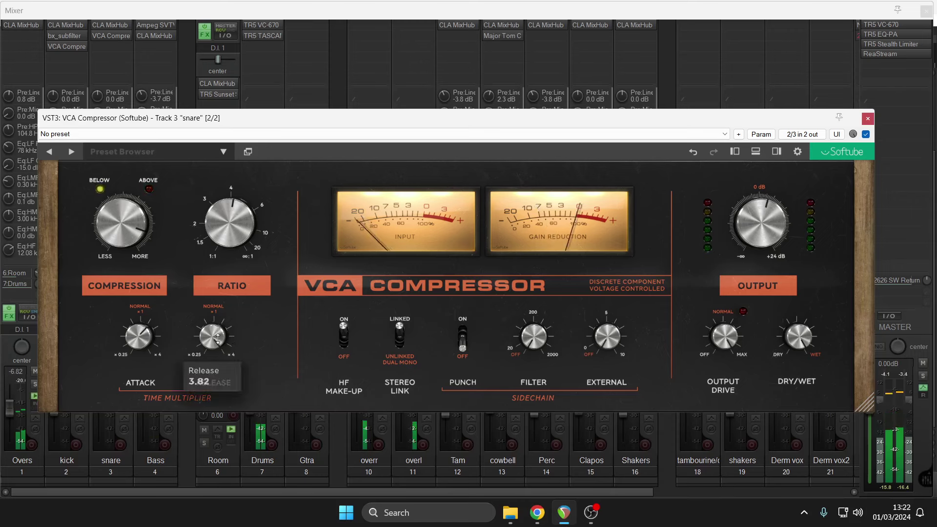
Readjust the snare compressor's ratio and try attack multipliers from 0.25 up to 2.35.
mouse_move(222, 233)
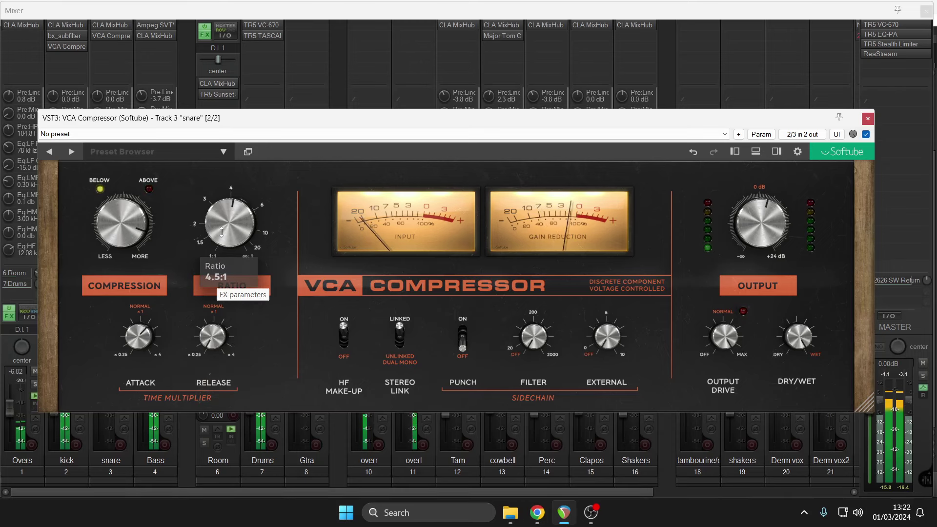
drag(222, 232, 222, 222)
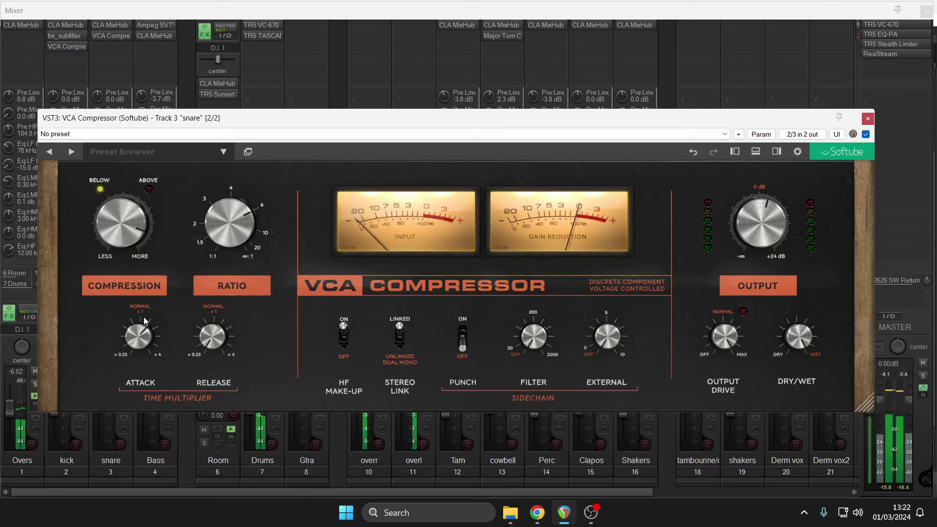
mouse_move(141, 341)
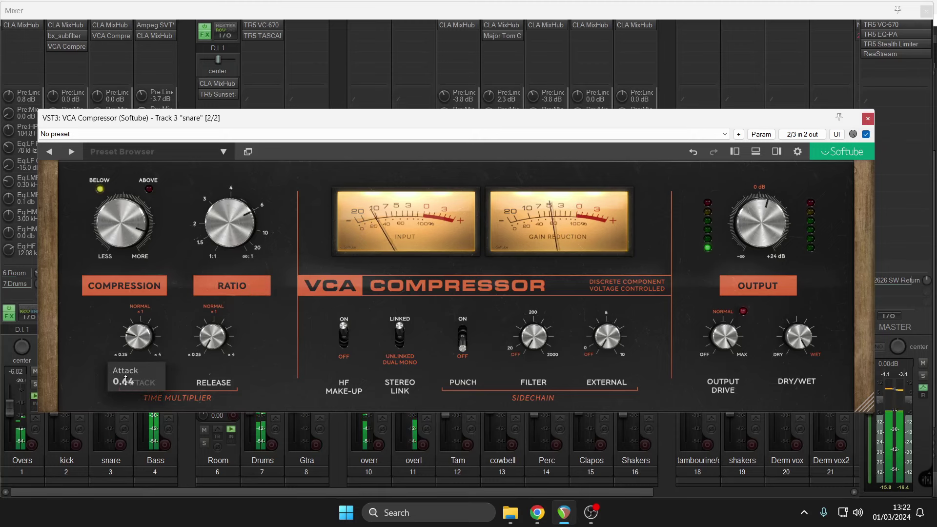
drag(125, 380, 127, 386)
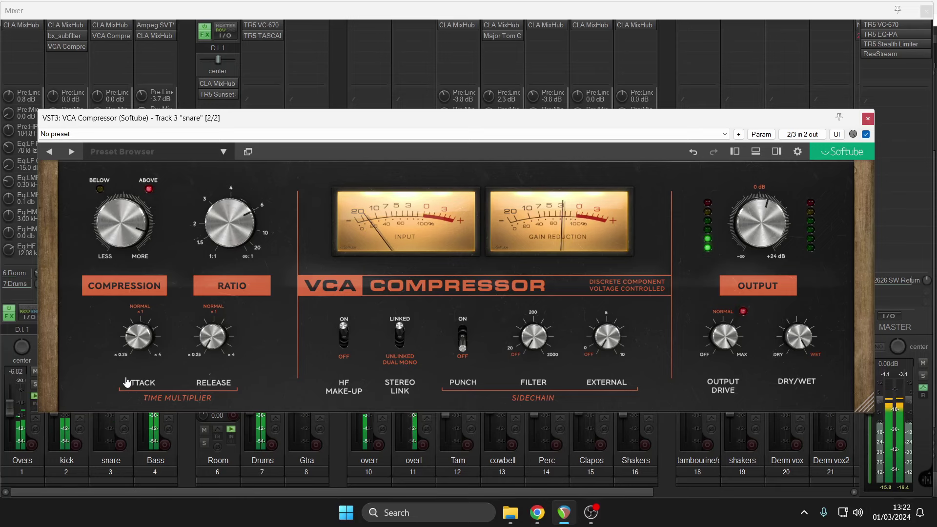
drag(135, 335, 134, 336)
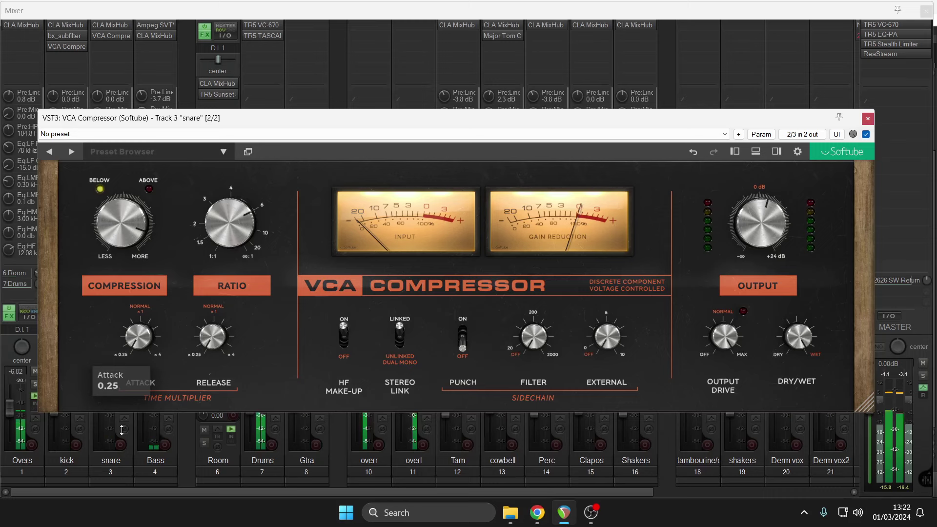
drag(122, 430, 122, 428)
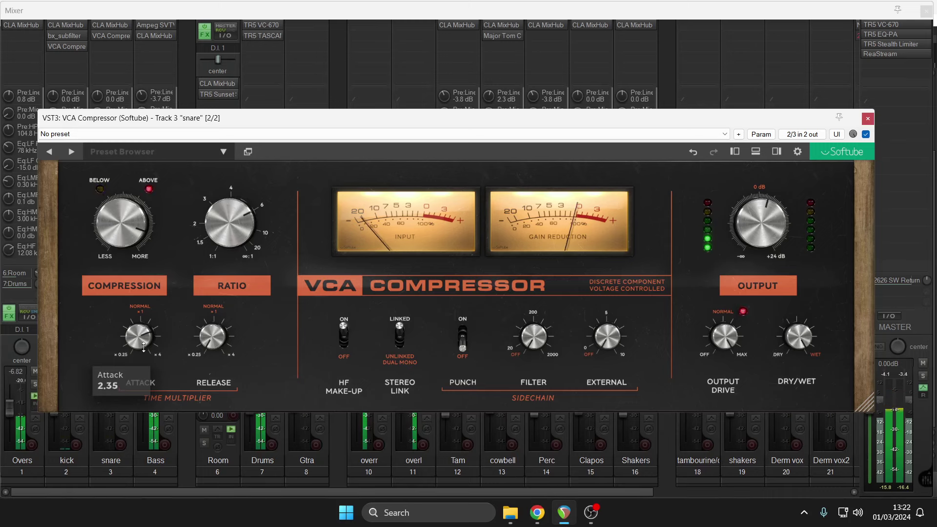
Set the snare compressor's compression to -45 dB and its ratio to 4.0:1.
mouse_move(126, 236)
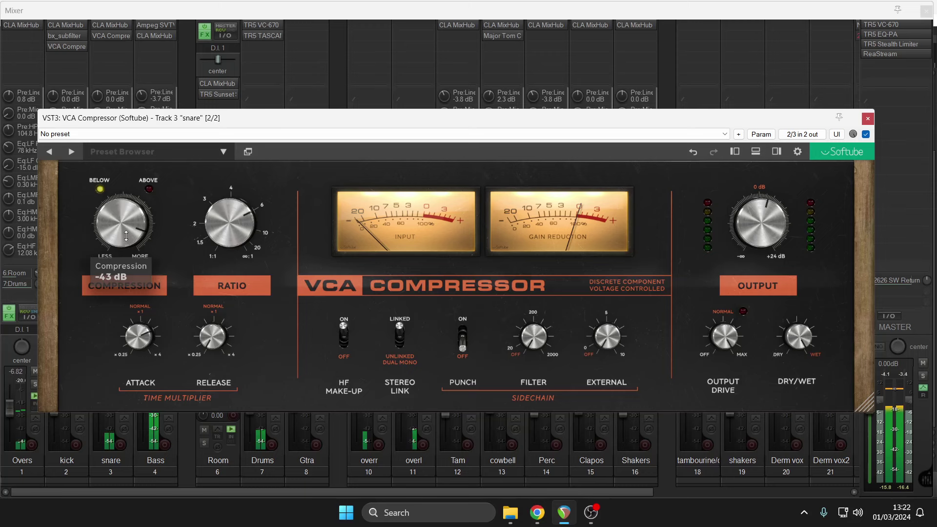
drag(126, 236, 121, 229)
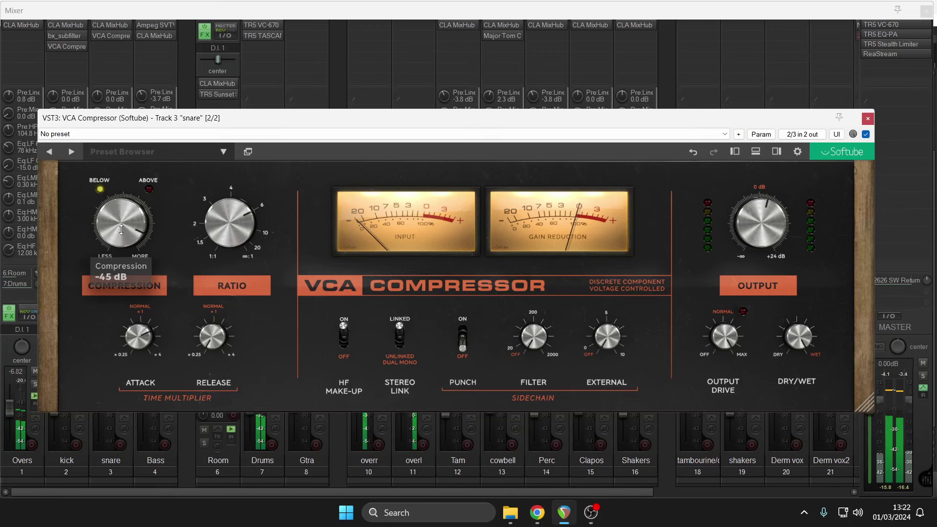
mouse_move(219, 208)
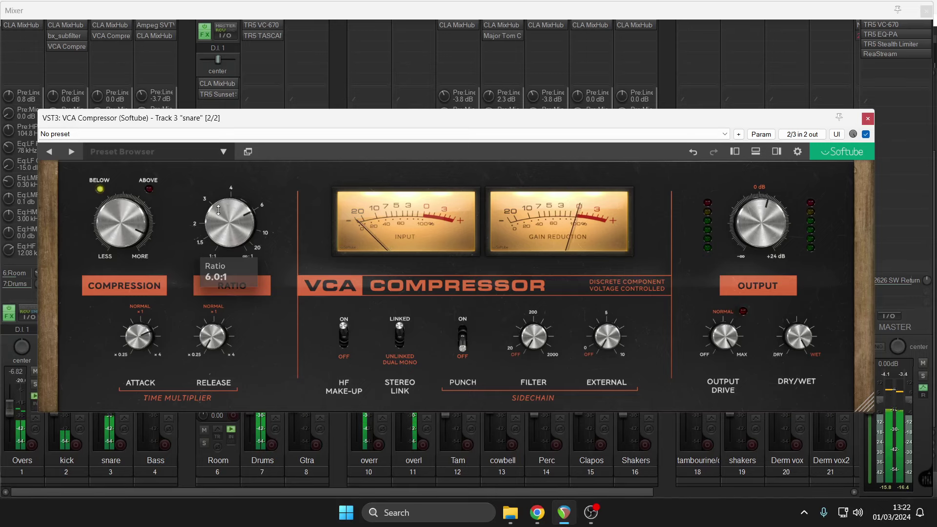
drag(210, 168, 210, 206)
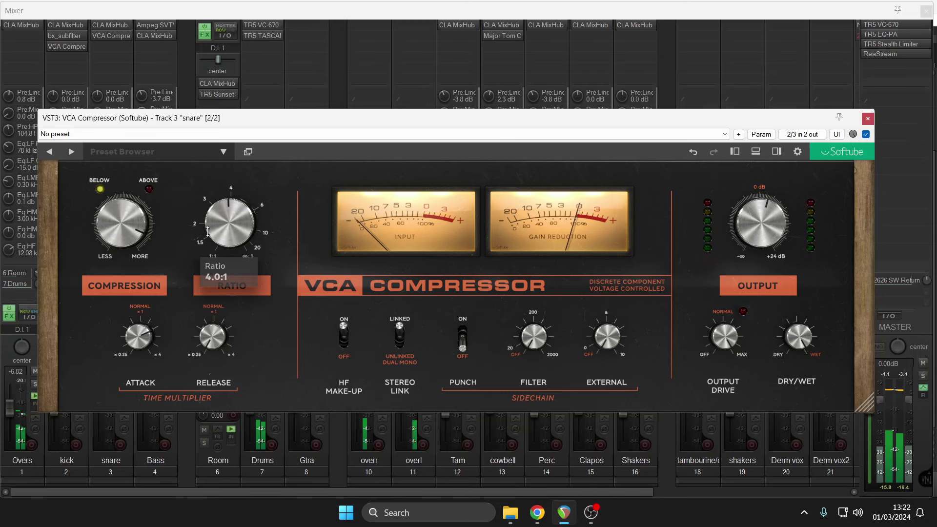
Try more compression on the snare with a shorter attack and the release multiplier at 0.25.
drag(128, 217, 128, 193)
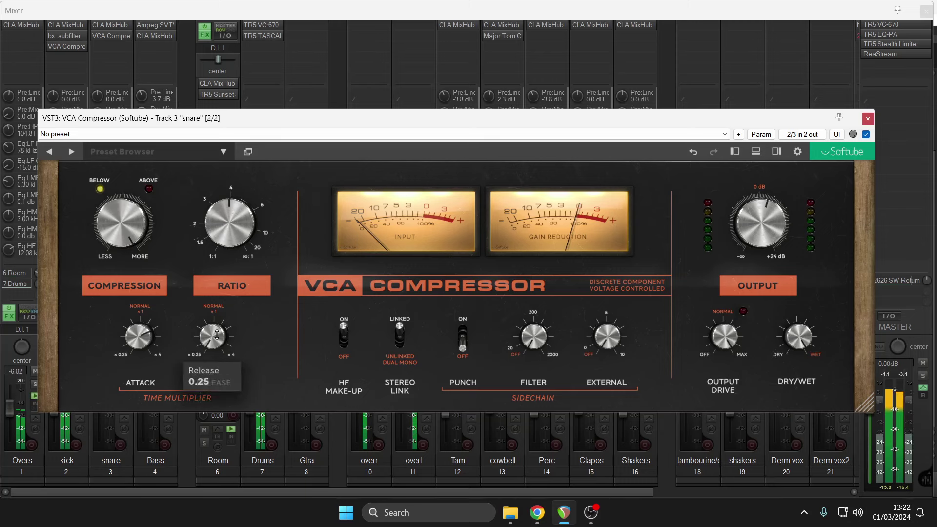
mouse_move(145, 336)
drag(125, 415, 122, 375)
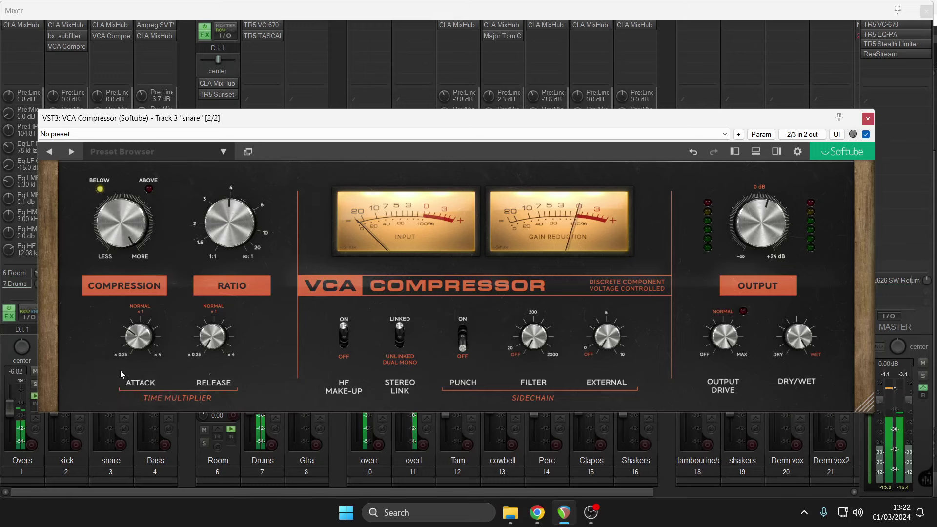
Raise the snare compressor's output well above 0 dB and set the attack multiplier to 0.94.
drag(762, 218, 760, 184)
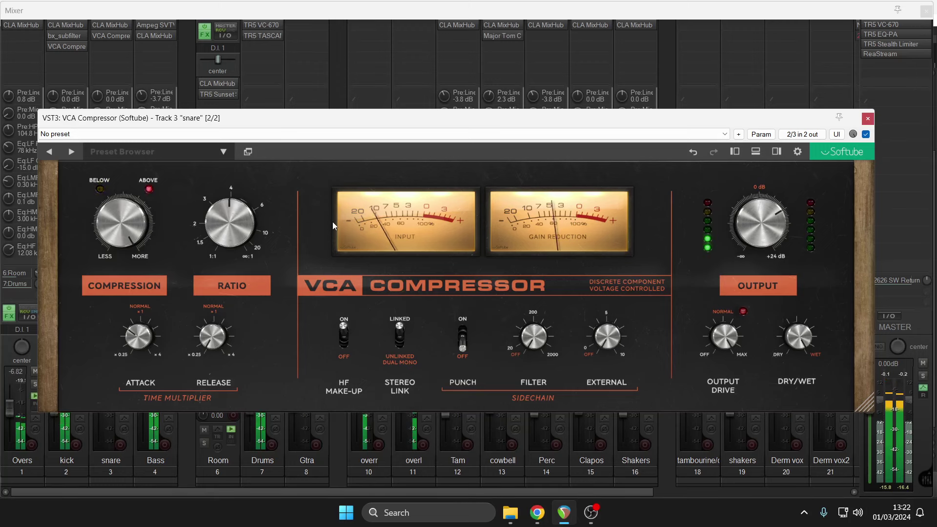
drag(140, 336, 142, 330)
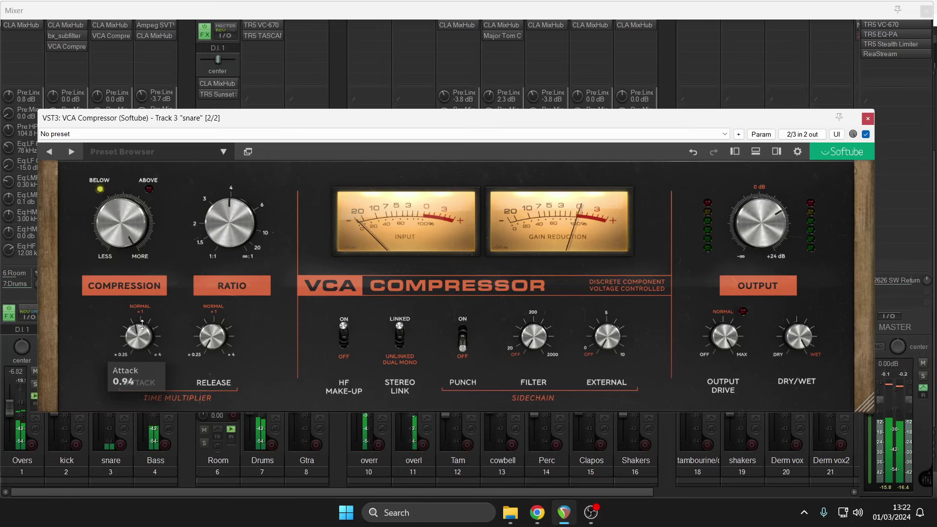
Back the snare's compression off to -37 dB and set the release multiplier to 0.65.
drag(128, 229, 135, 267)
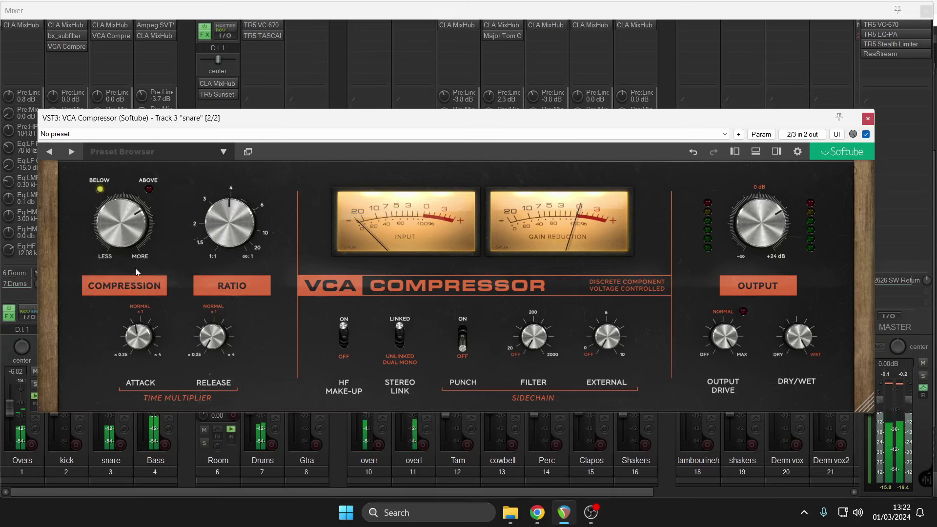
drag(122, 231, 122, 227)
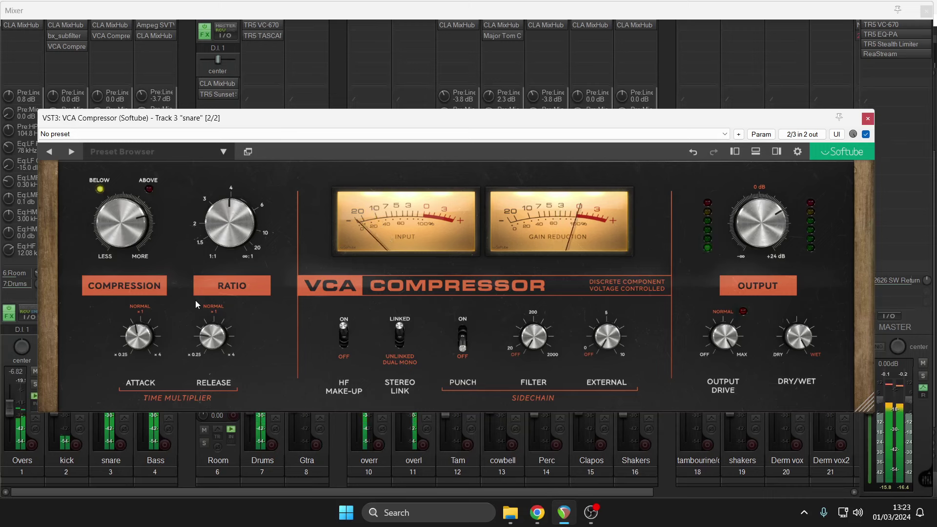
mouse_move(218, 326)
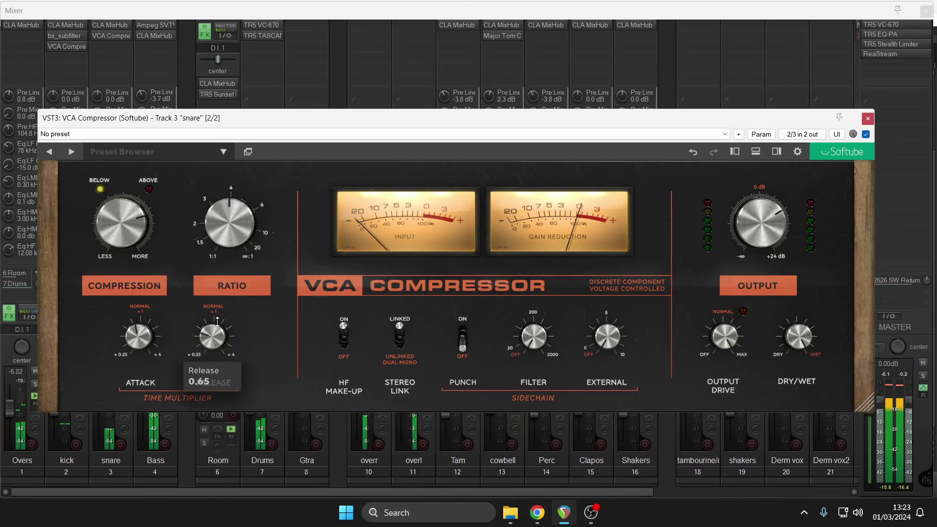
mouse_move(136, 348)
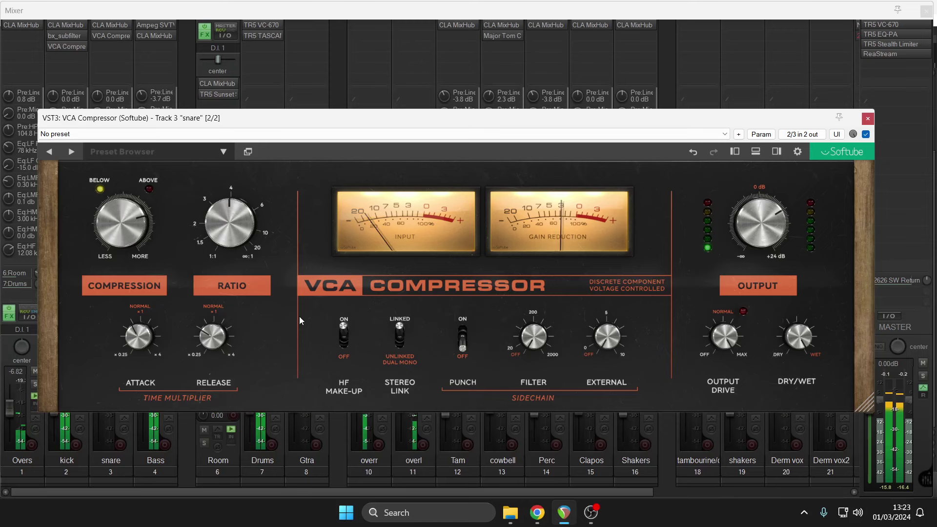
scroll(130, 344, down, 1)
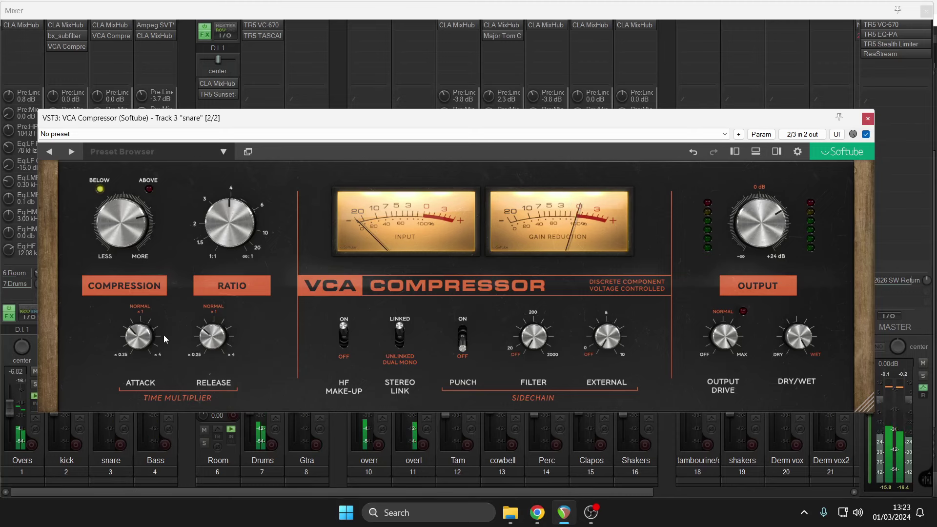
scroll(133, 351, down, 3)
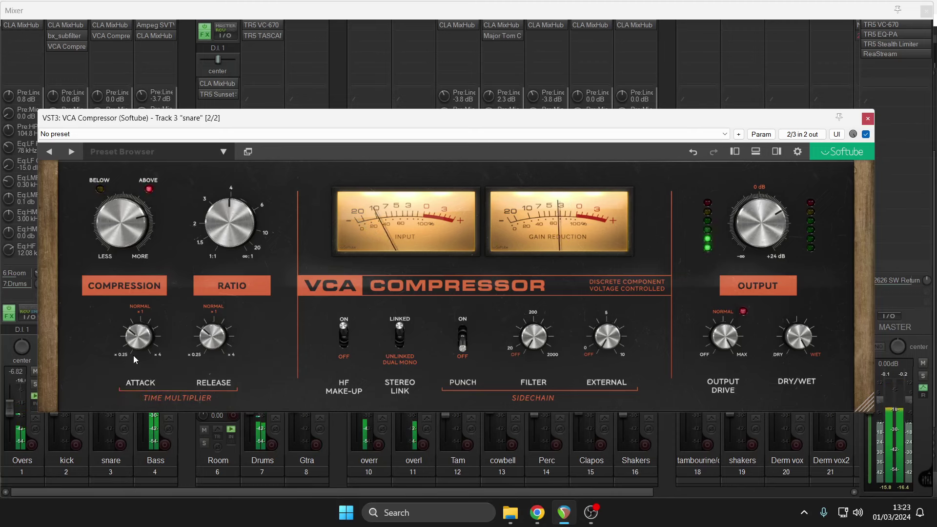
mouse_move(127, 238)
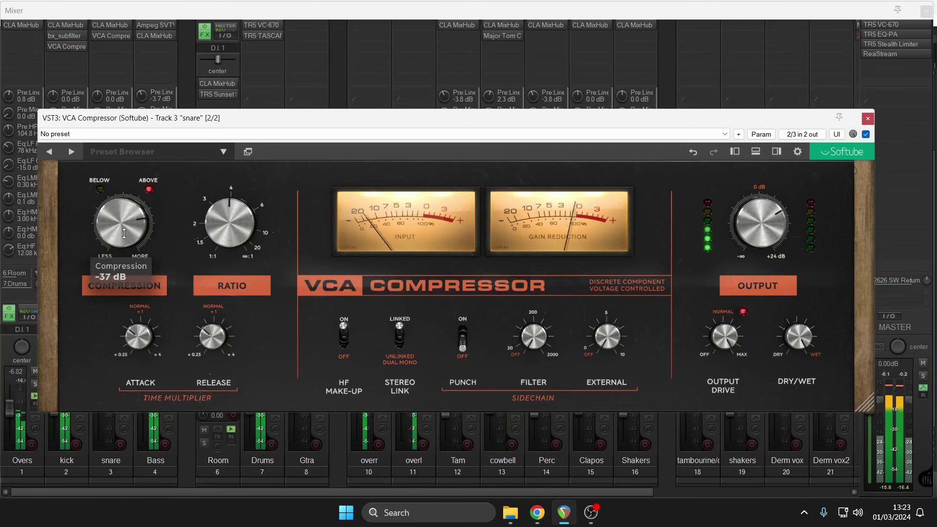
Copy the VCA Compressor from the snare track to the Bass track and open the Bass copy.
click(868, 118)
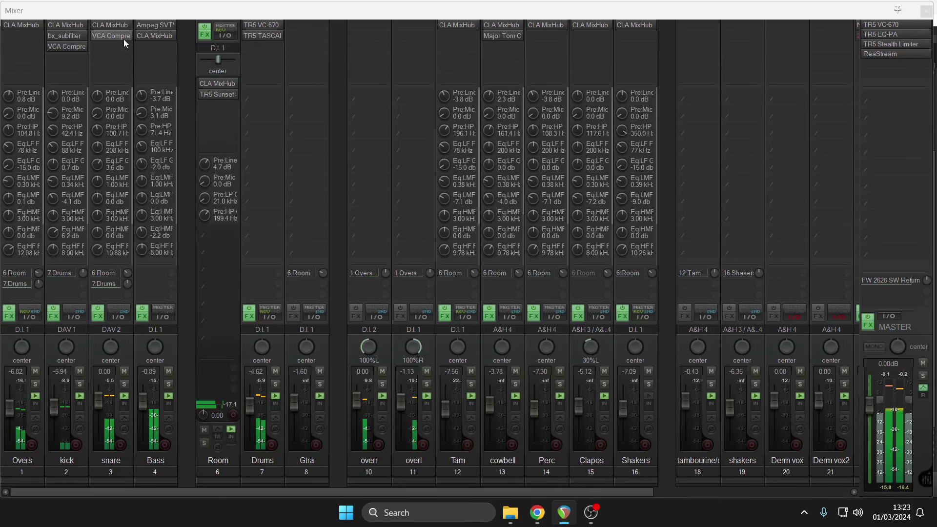
drag(124, 39, 147, 49)
click(146, 50)
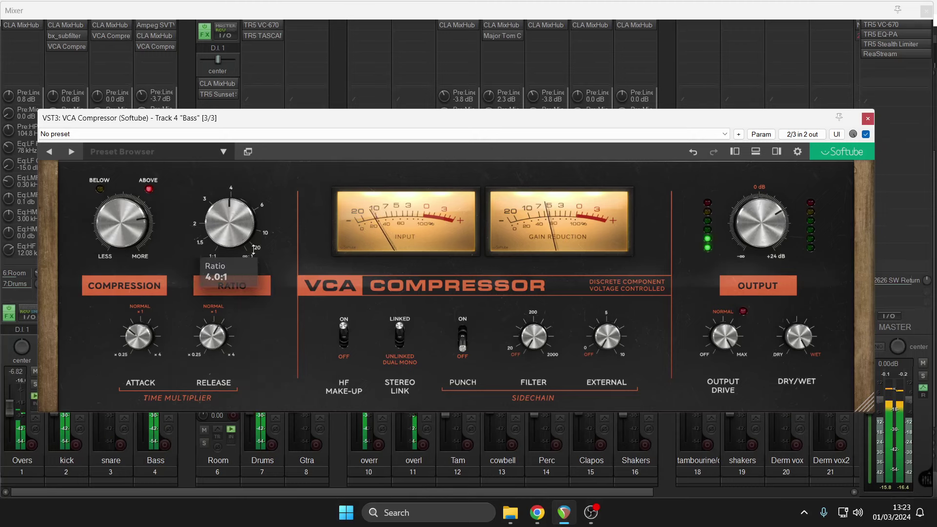
Switch HF Make-Up off on the Bass compressor and adjust its output drive.
click(354, 340)
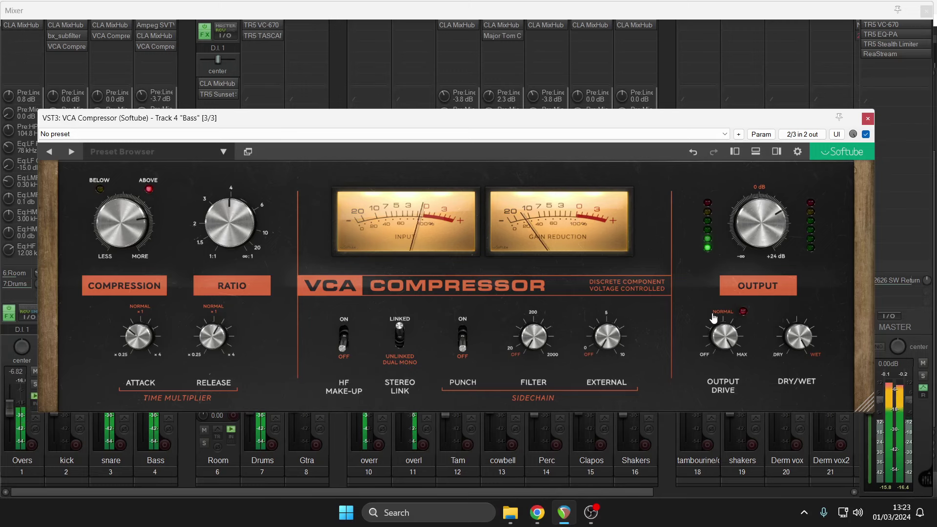
mouse_move(722, 335)
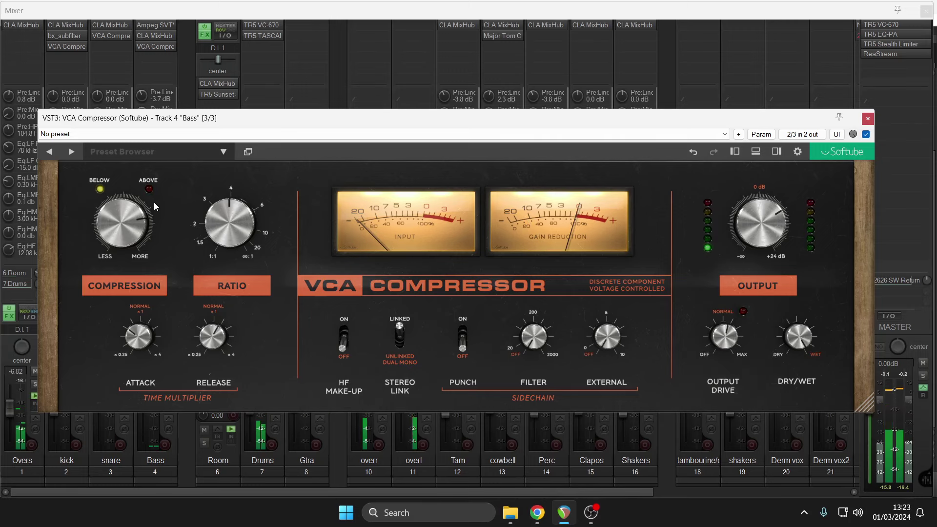
Reduce the Bass compressor's compression to -28 dB and lower its ratio to 1.9:1.
drag(125, 234, 124, 242)
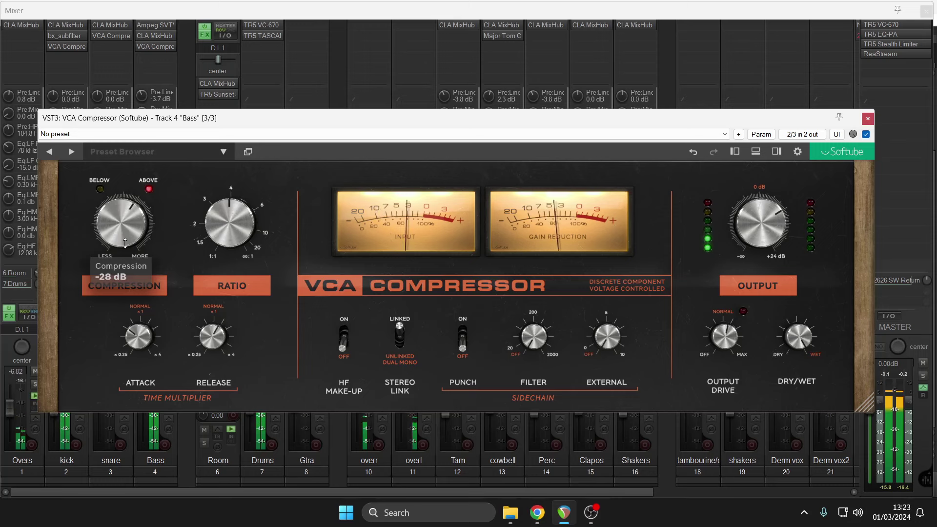
mouse_move(215, 222)
mouse_down()
mouse_move(209, 239)
mouse_move(229, 216)
mouse_up()
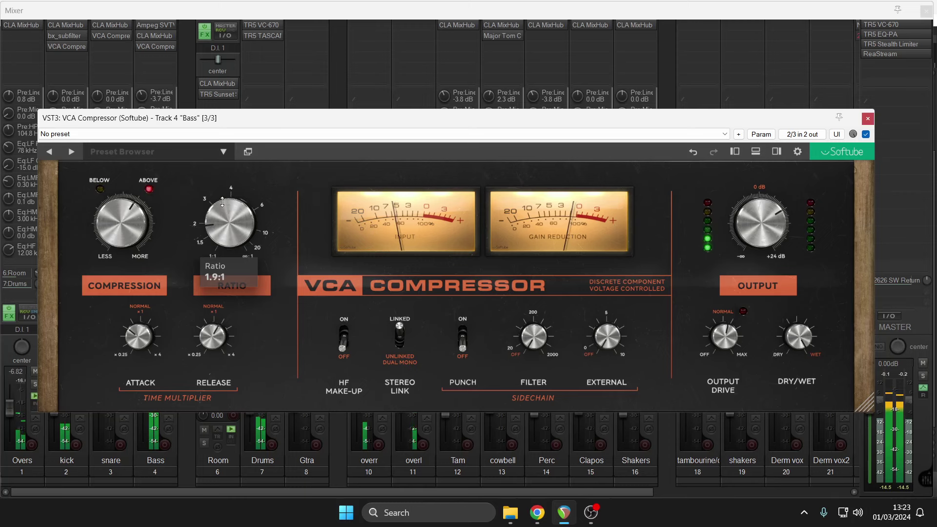
Increase the Bass compressor's compression to -32 dB and set its output to 4.3 dB.
mouse_move(131, 211)
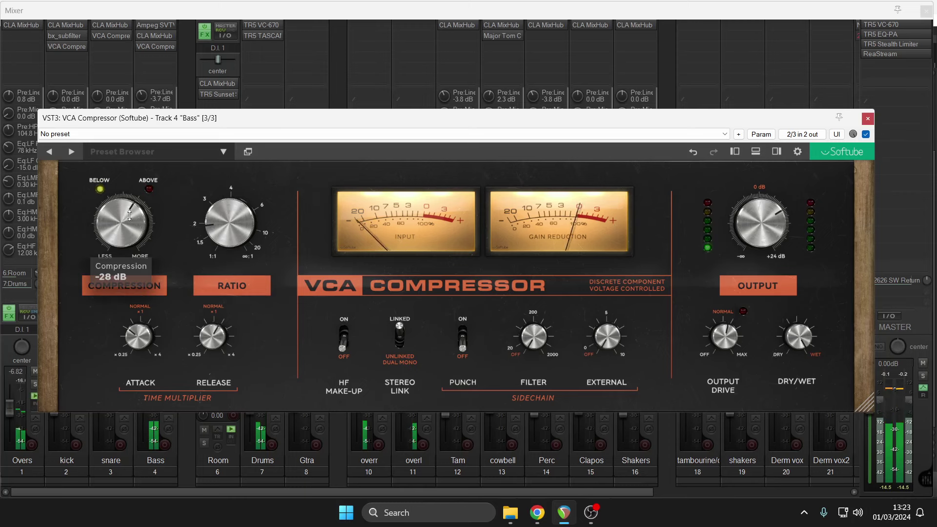
mouse_move(741, 235)
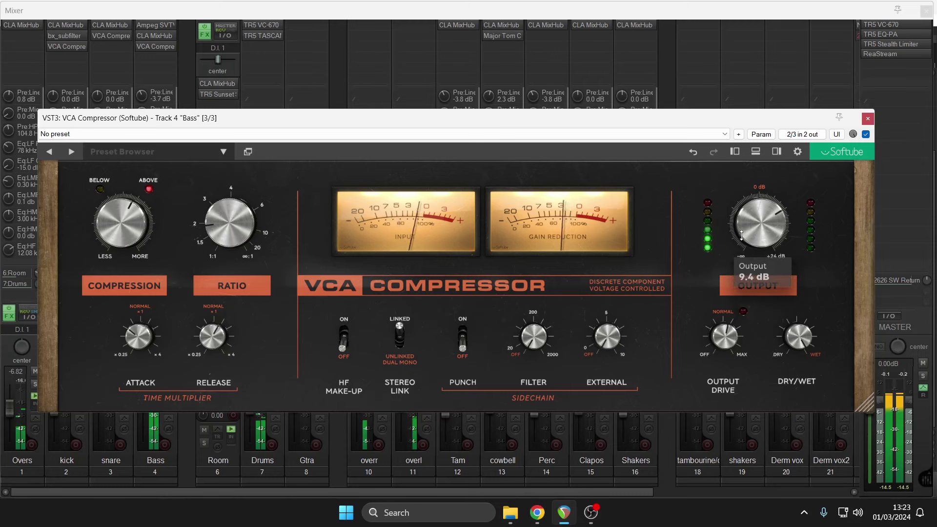
drag(743, 219, 743, 242)
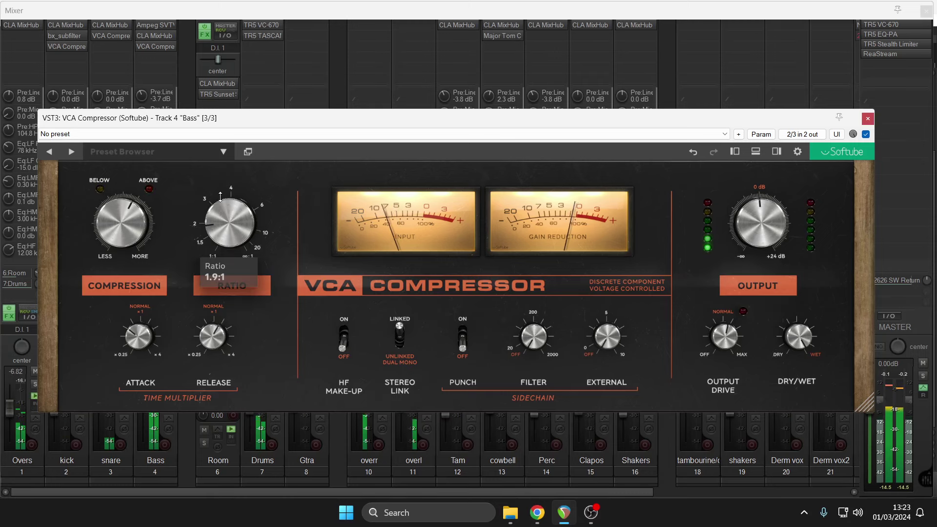
mouse_move(149, 230)
drag(149, 230, 146, 211)
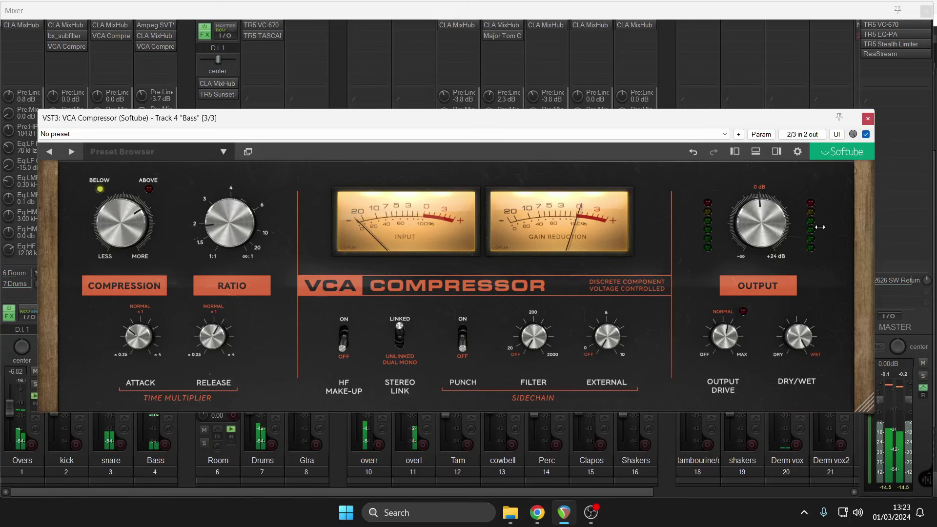
mouse_move(752, 227)
mouse_down()
mouse_move(752, 236)
mouse_move(752, 221)
mouse_up()
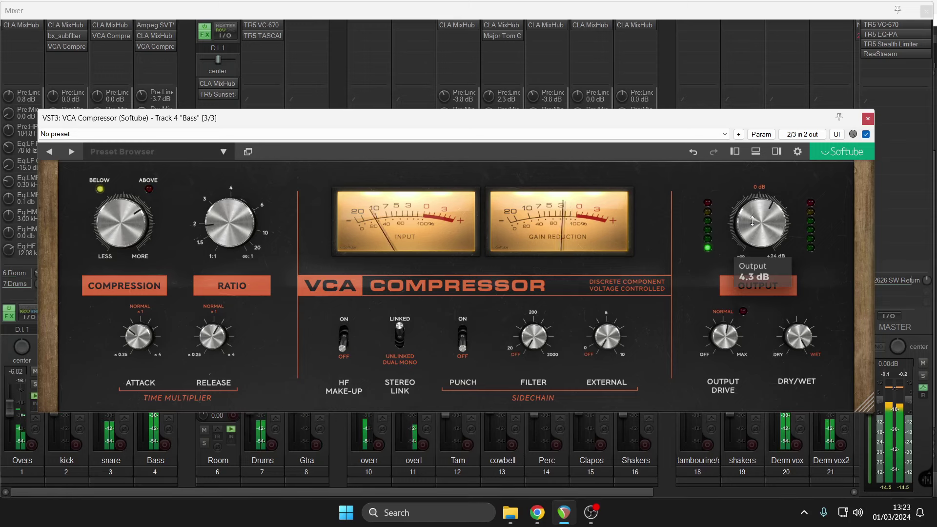
Adjust the Bass compressor's release and attack time multipliers and raise its output to 5.5 dB.
mouse_move(219, 340)
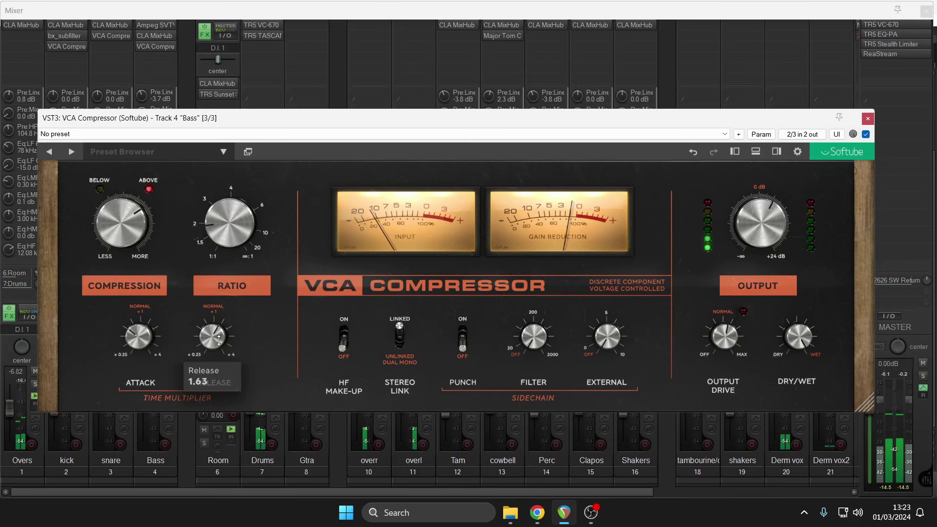
drag(219, 340, 219, 361)
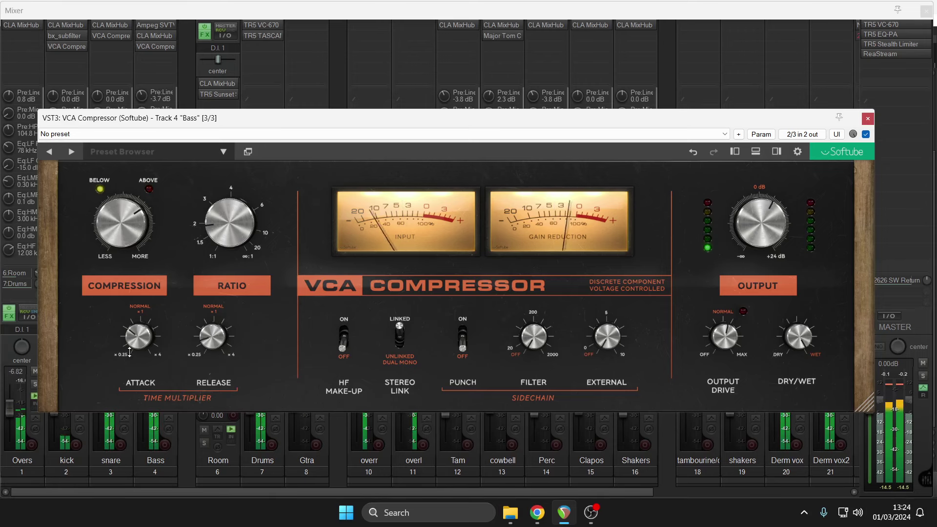
drag(130, 352, 133, 326)
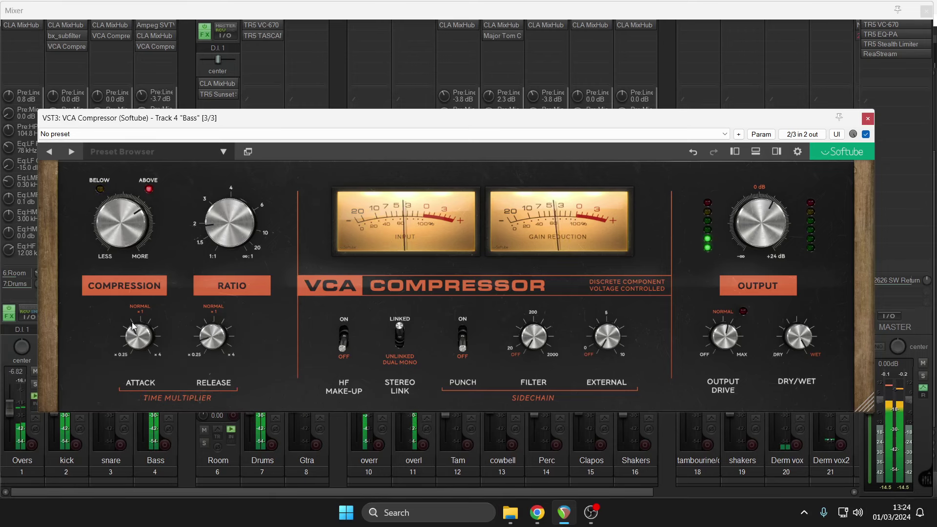
mouse_move(742, 227)
drag(743, 227, 741, 223)
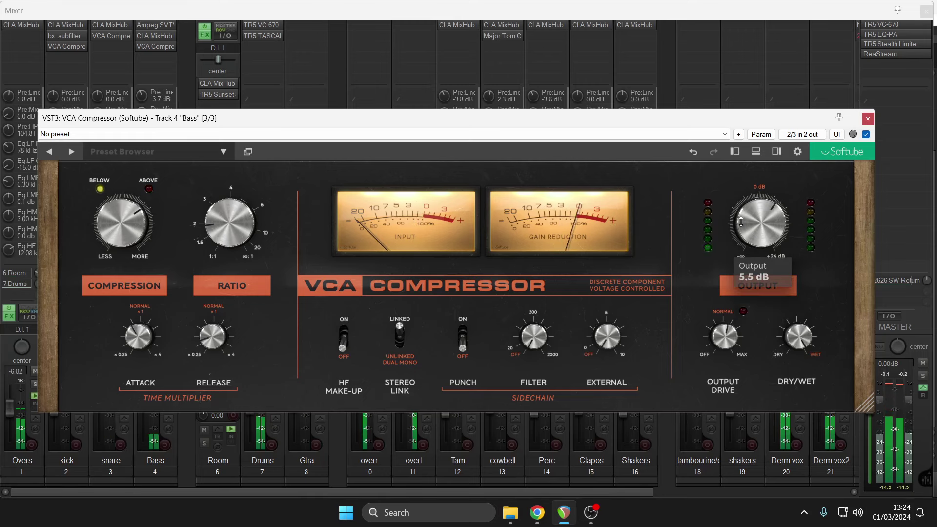
Raise the Bass compressor's ratio slightly above 2:1 and fine-tune its attack multiplier up from the 0.25 minimum.
mouse_move(723, 299)
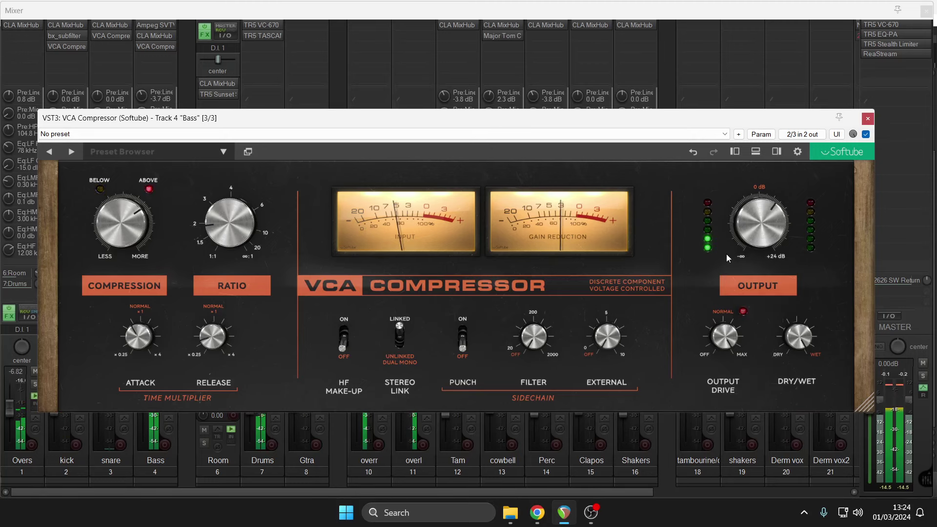
mouse_move(140, 340)
drag(140, 340, 135, 381)
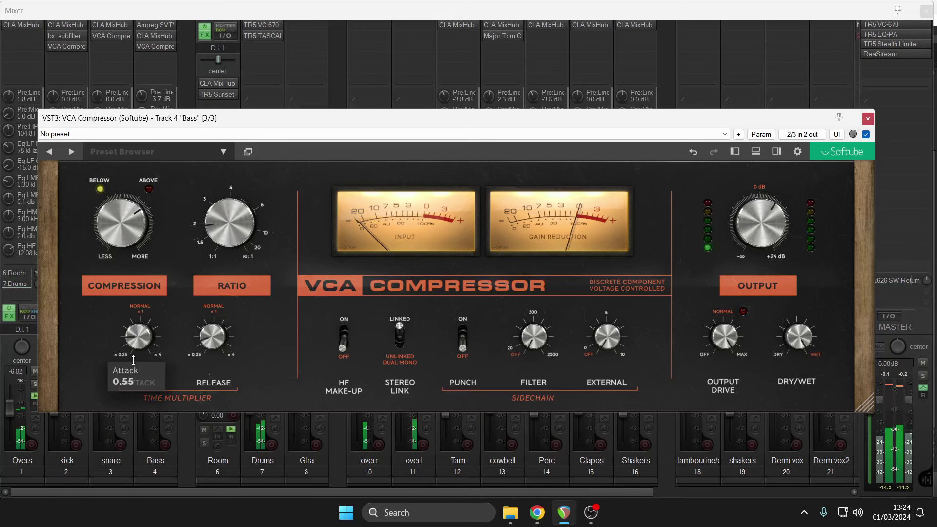
mouse_move(204, 339)
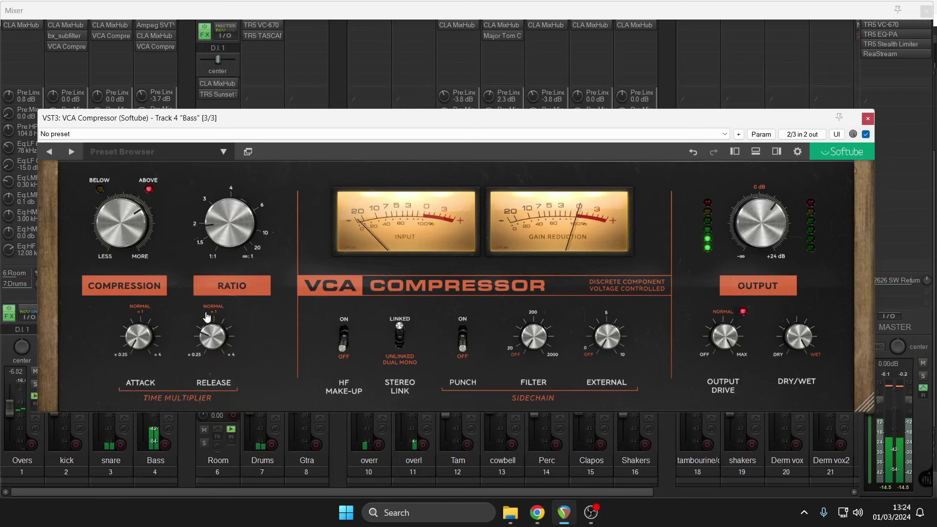
mouse_move(224, 236)
drag(223, 236, 221, 229)
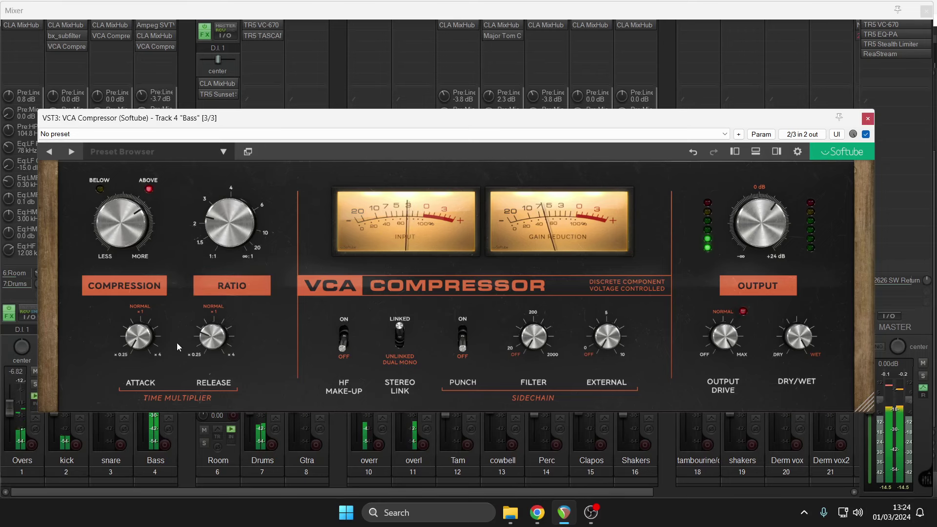
mouse_move(201, 339)
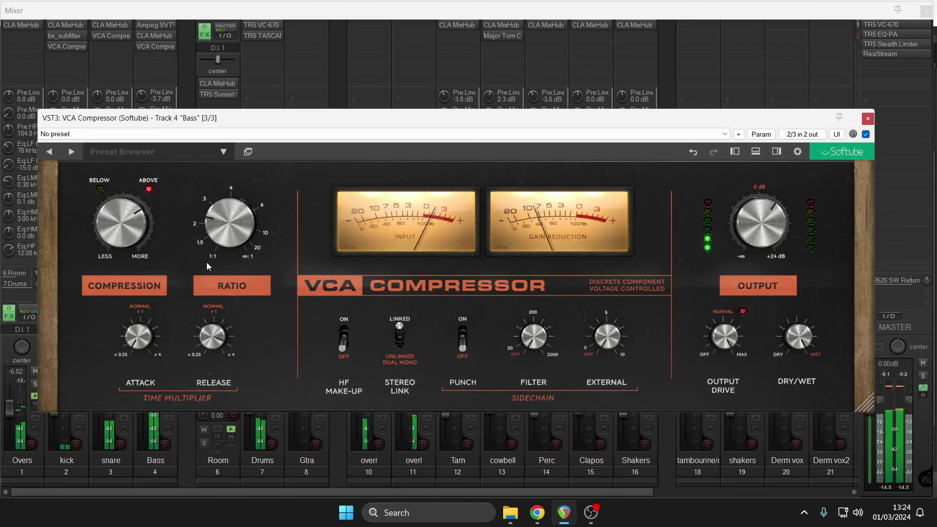
mouse_move(135, 341)
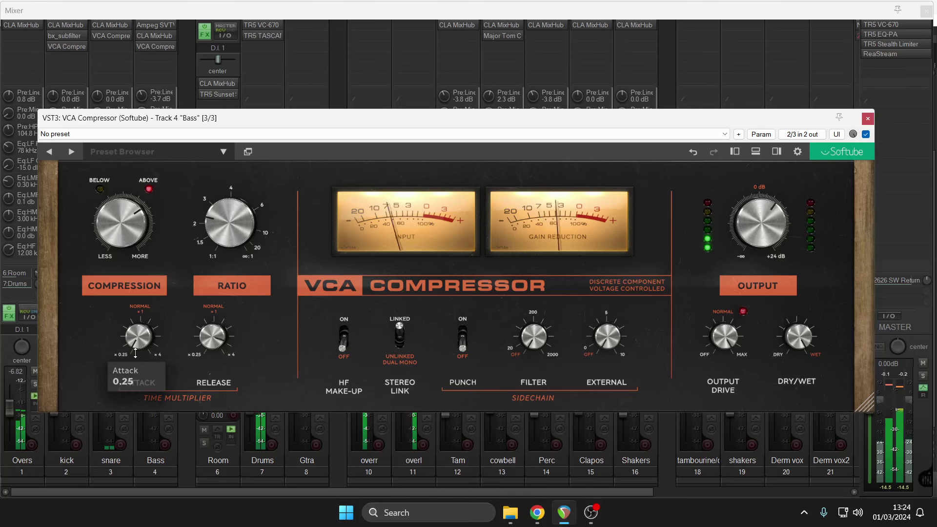
drag(135, 341, 138, 332)
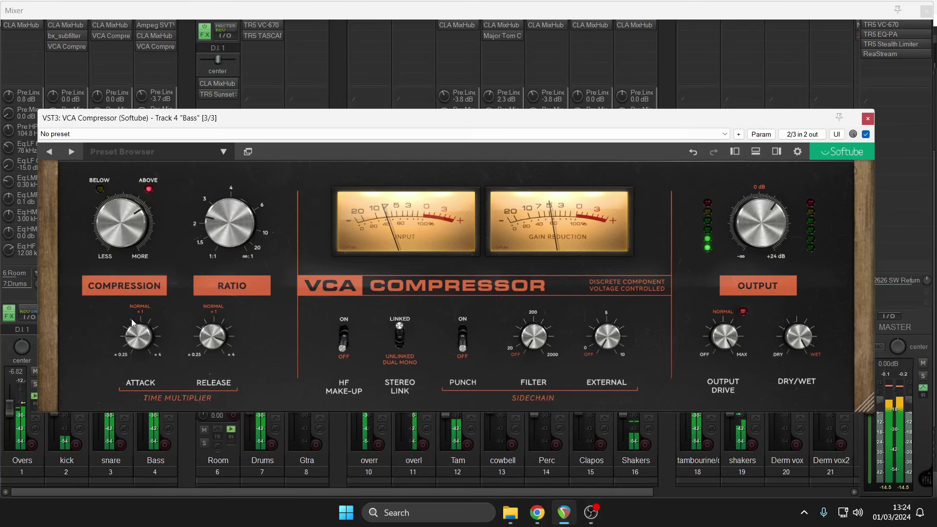
Raise the Bass compressor's output slightly, switch HF Make-Up on and increase the ratio to 3.8:1.
mouse_move(776, 207)
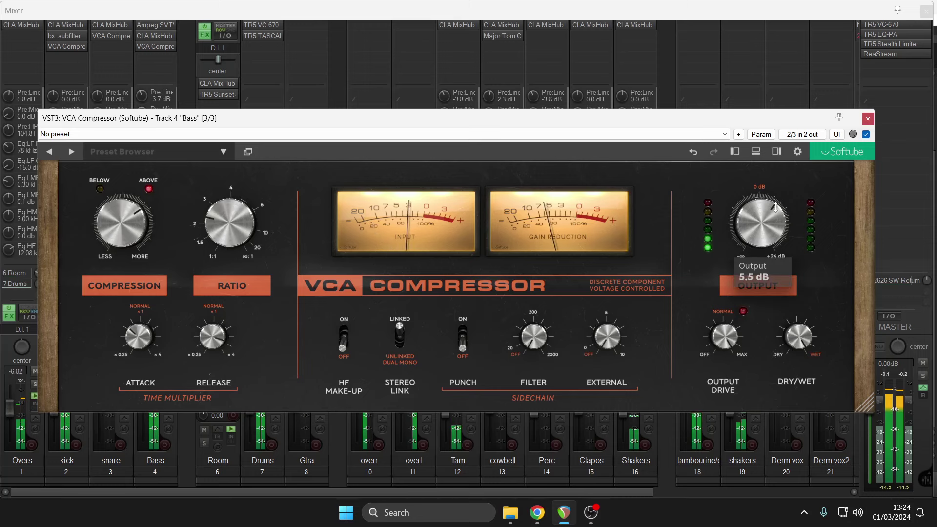
drag(775, 211, 767, 200)
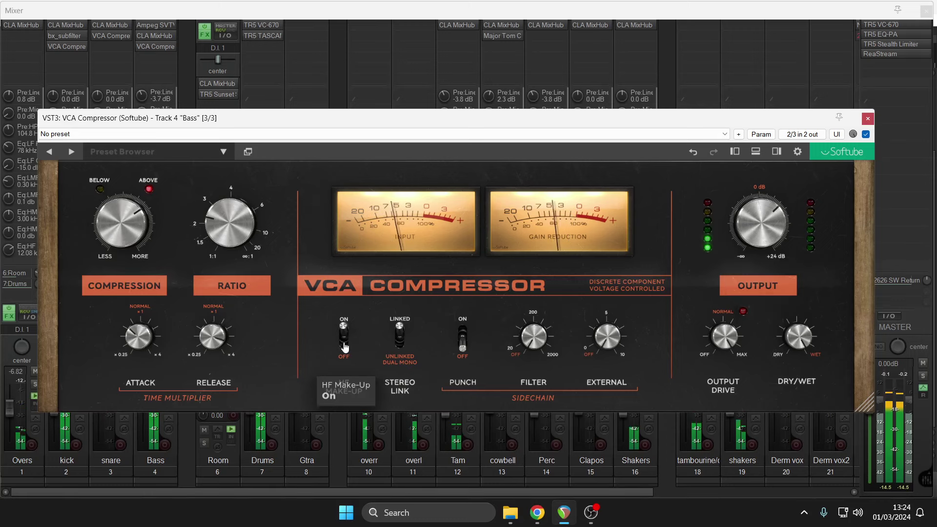
mouse_move(224, 211)
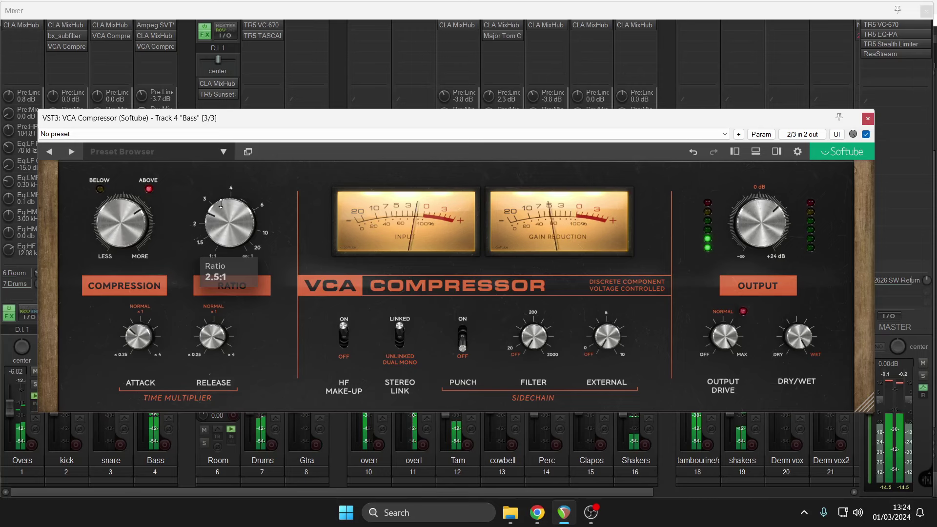
drag(220, 190, 222, 181)
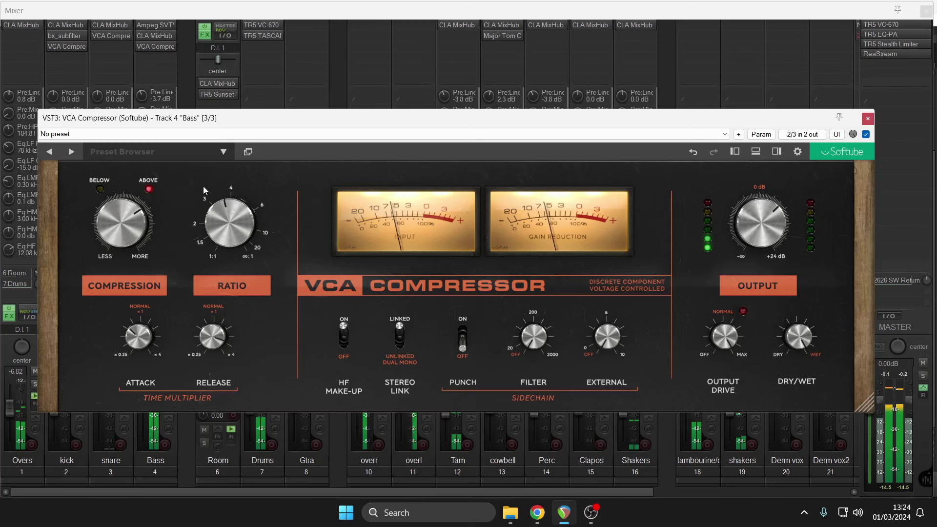
Back the Bass compressor's compression off from its -32 dB setting and lower its output to about 0 dB.
mouse_move(94, 218)
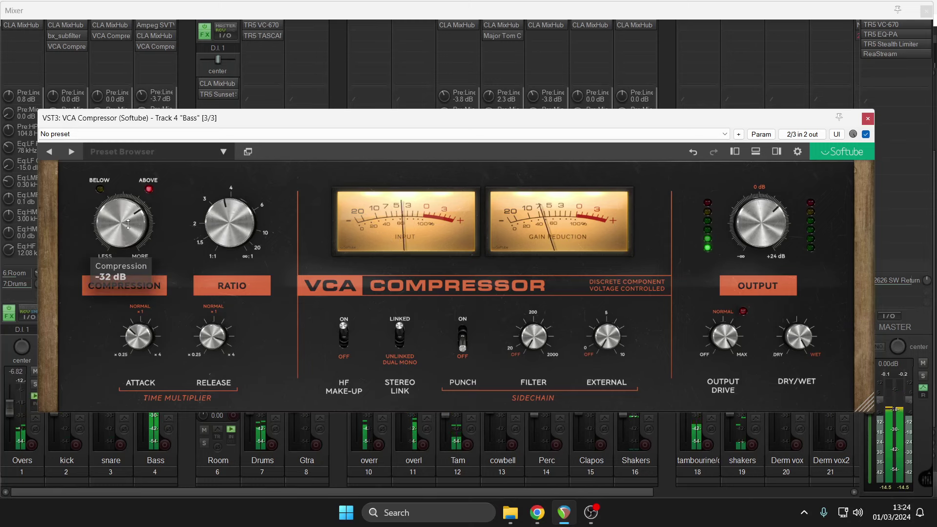
drag(129, 224, 121, 257)
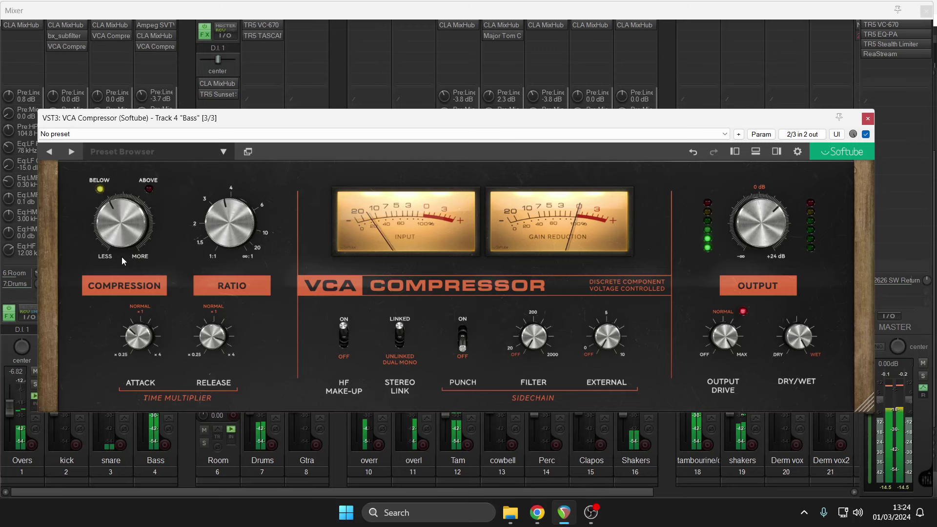
mouse_move(121, 230)
drag(121, 223, 118, 211)
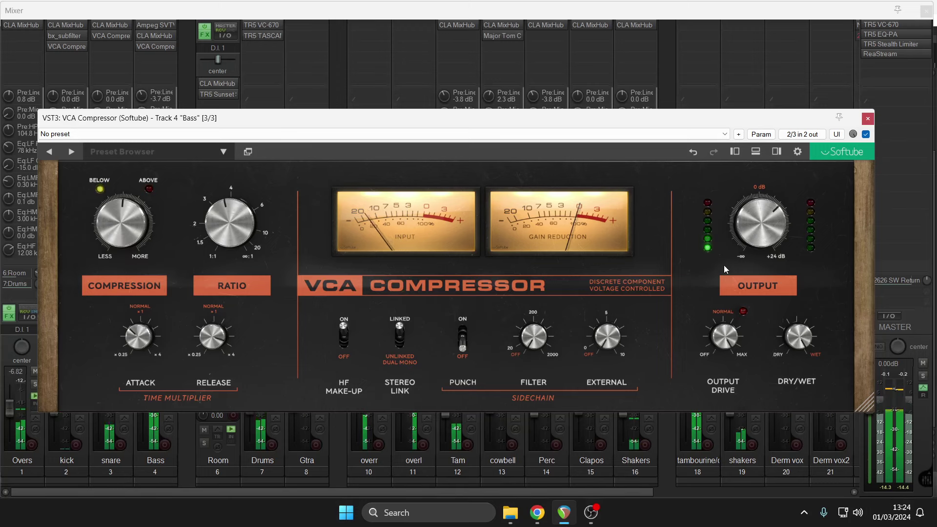
mouse_move(759, 236)
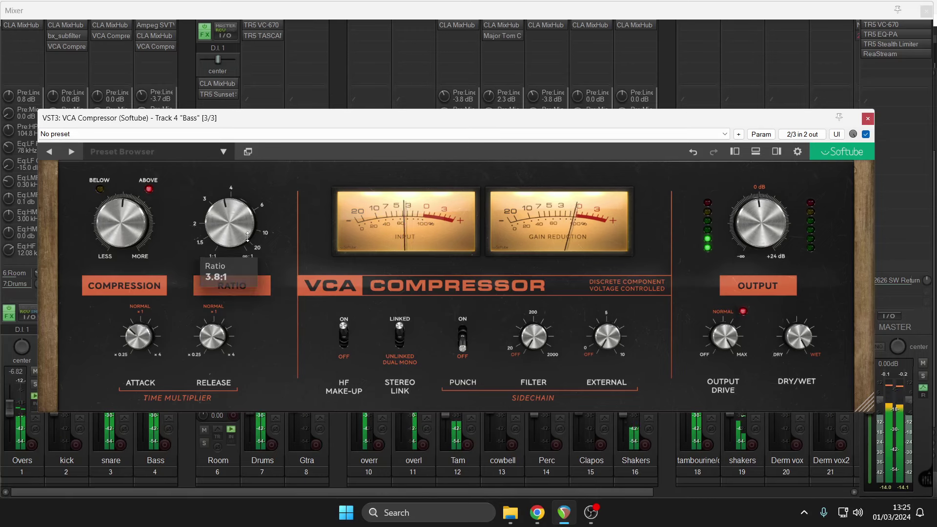
Set the Bass compressor's compression to -27 dB and bring its ratio back down to 1.9:1.
mouse_move(128, 222)
mouse_move(225, 203)
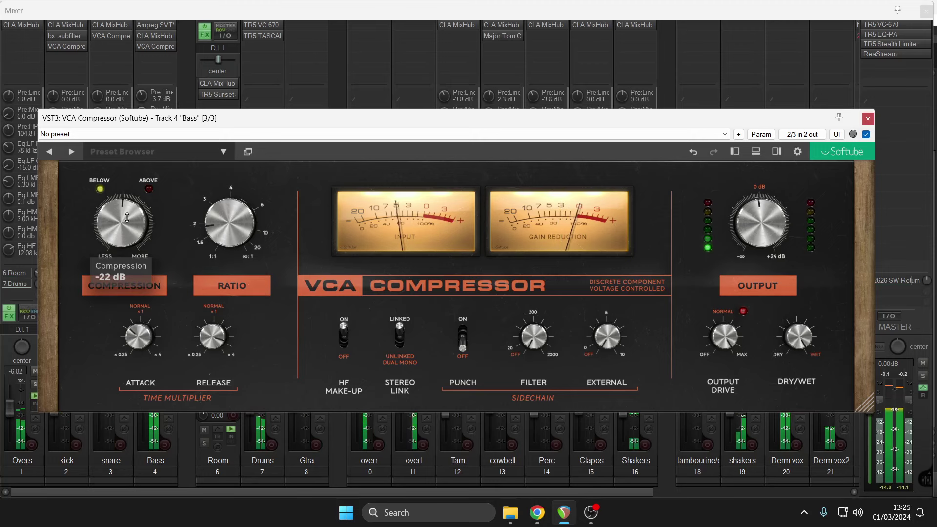
drag(127, 217, 124, 201)
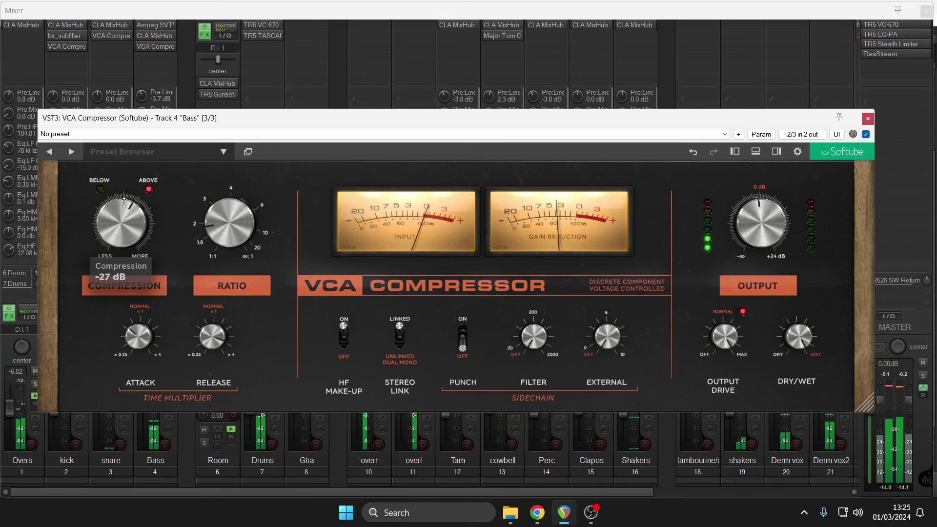
Retune the Bass compressor's release and attack multipliers and raise its output level.
mouse_move(203, 335)
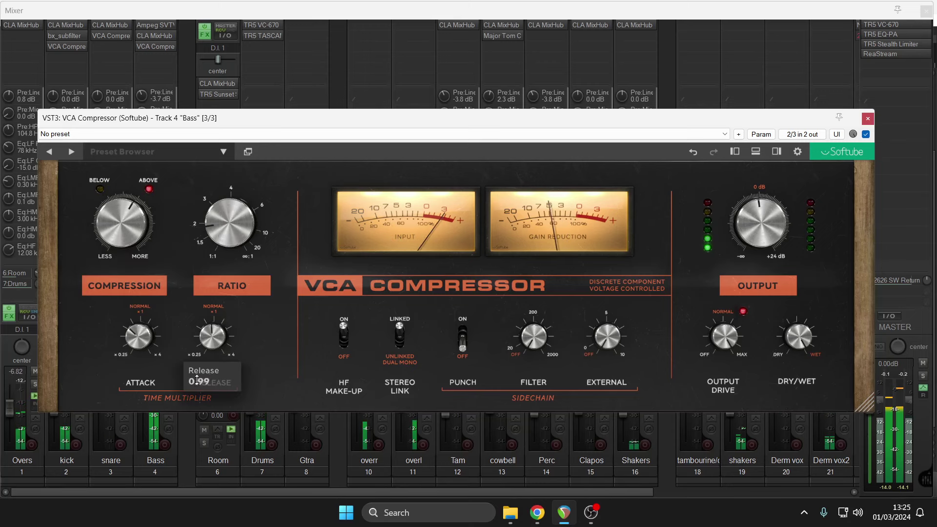
mouse_move(144, 347)
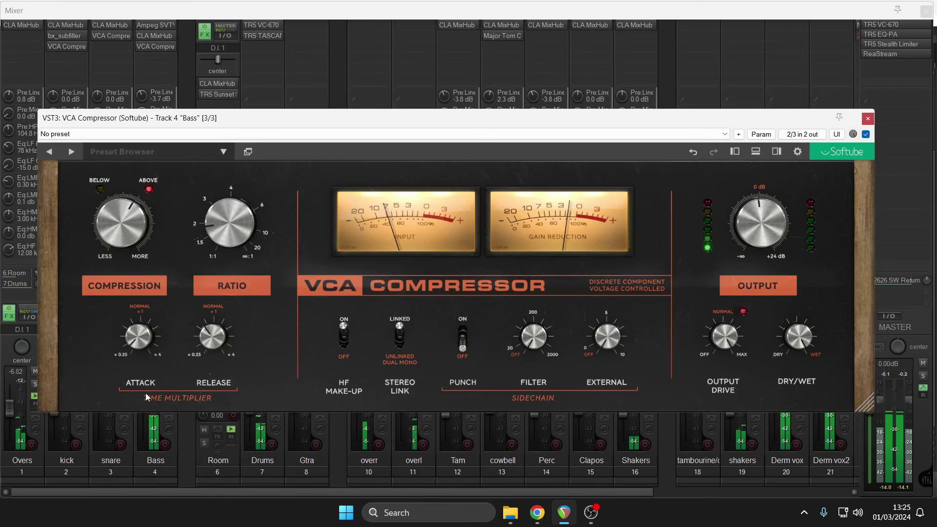
drag(751, 249, 752, 225)
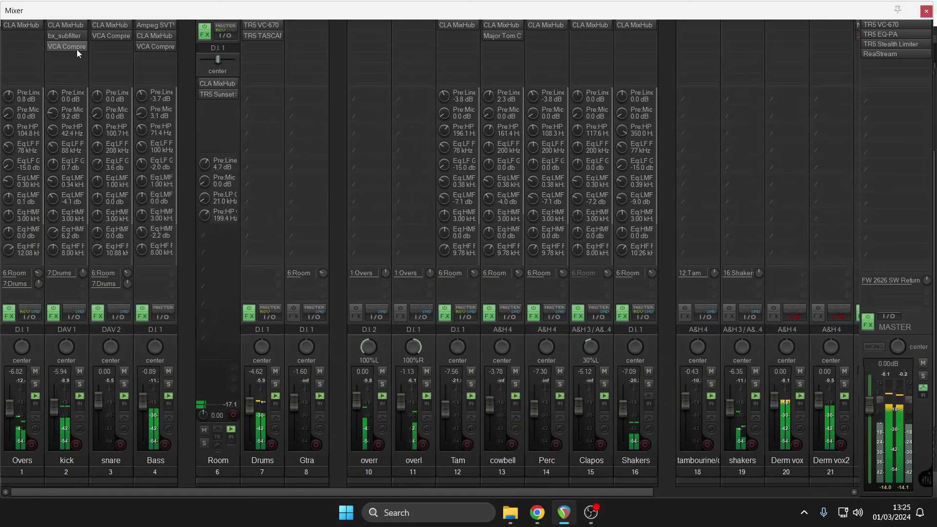
Open the VCA Compressor on the kick track and raise its output slightly above 0 dB.
click(78, 47)
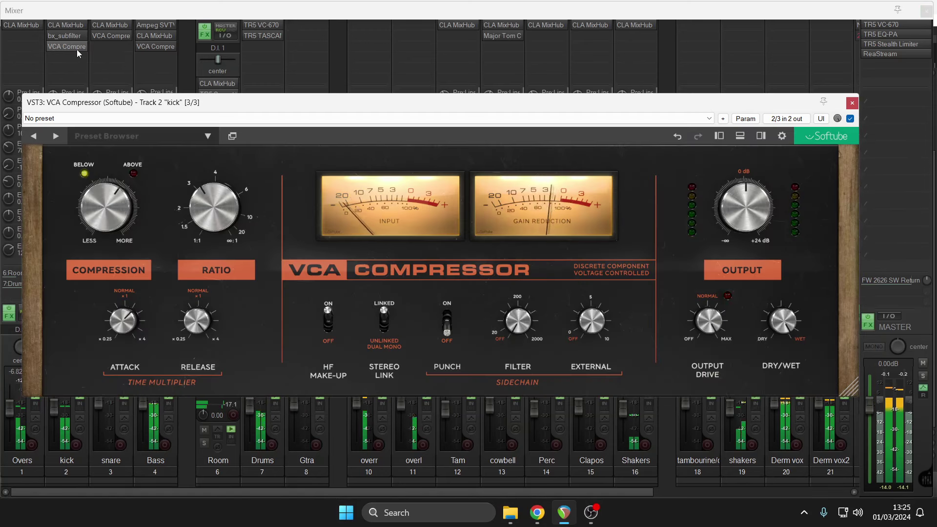
drag(742, 209, 742, 204)
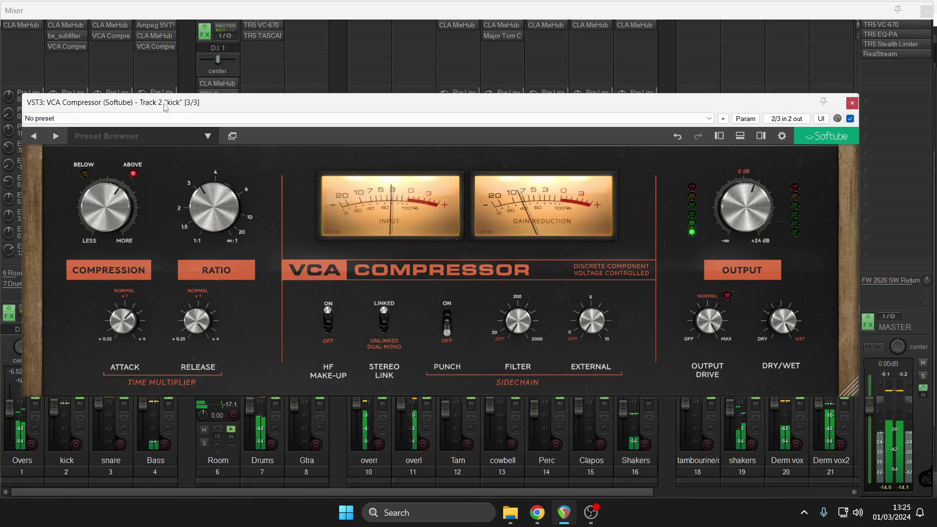
Reopen the Bass track's VCA Compressor, lower its output, increase its compression slightly and close the plug-in window.
click(168, 46)
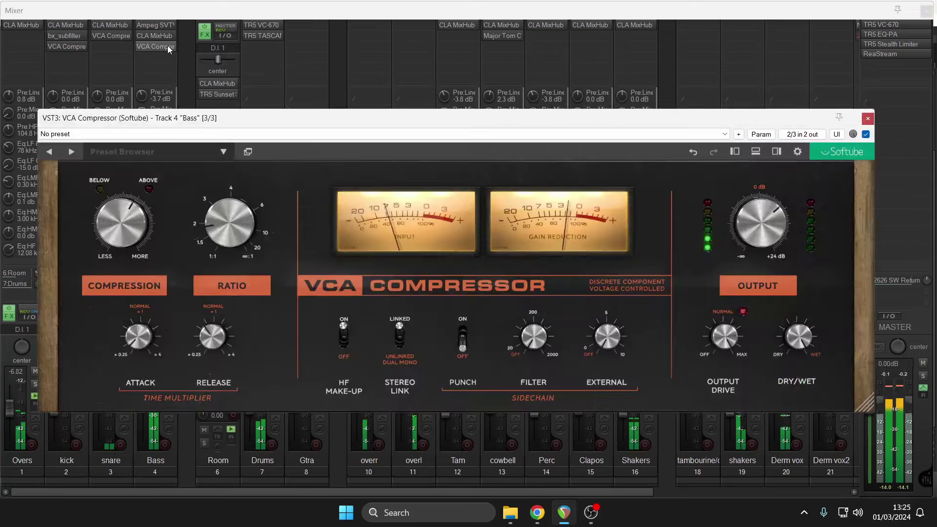
drag(757, 223, 683, 232)
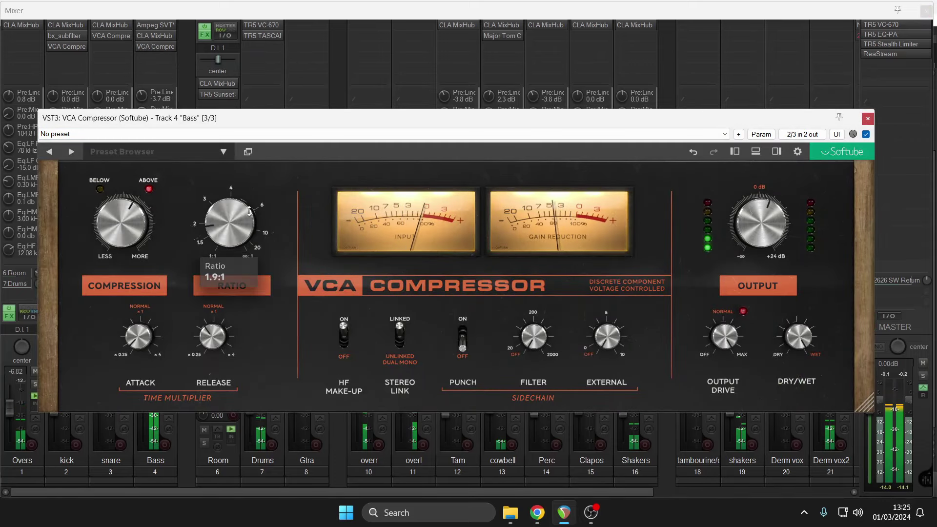
drag(104, 233, 103, 221)
mouse_move(218, 223)
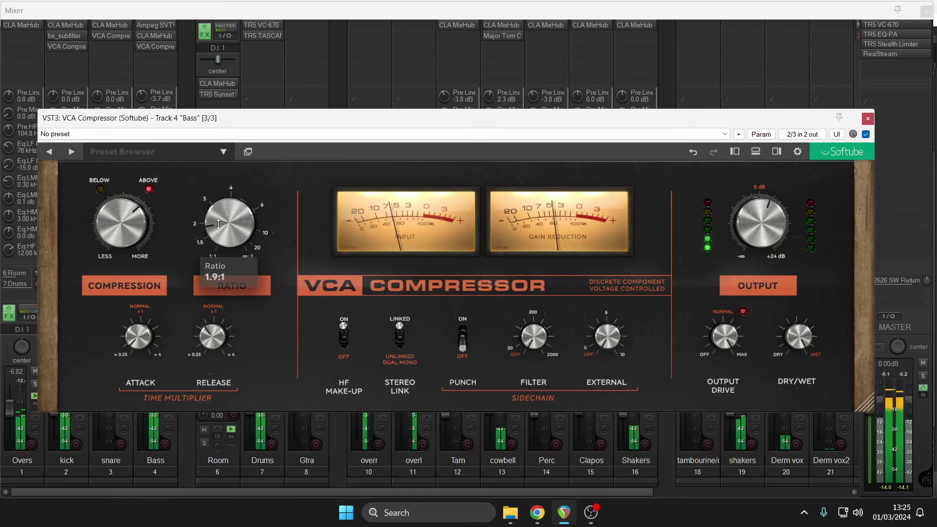
click(867, 119)
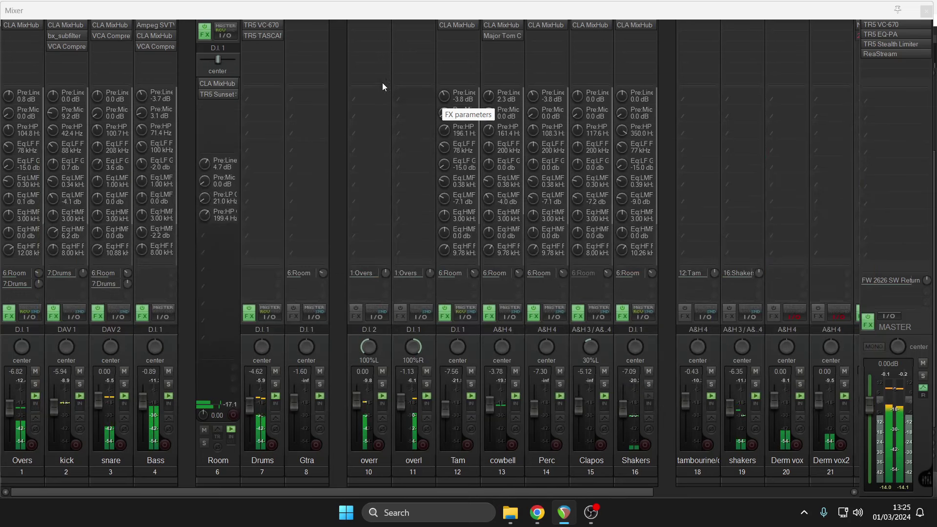
Open the VCA Compressor on the snare track and raise its output level slightly.
click(122, 37)
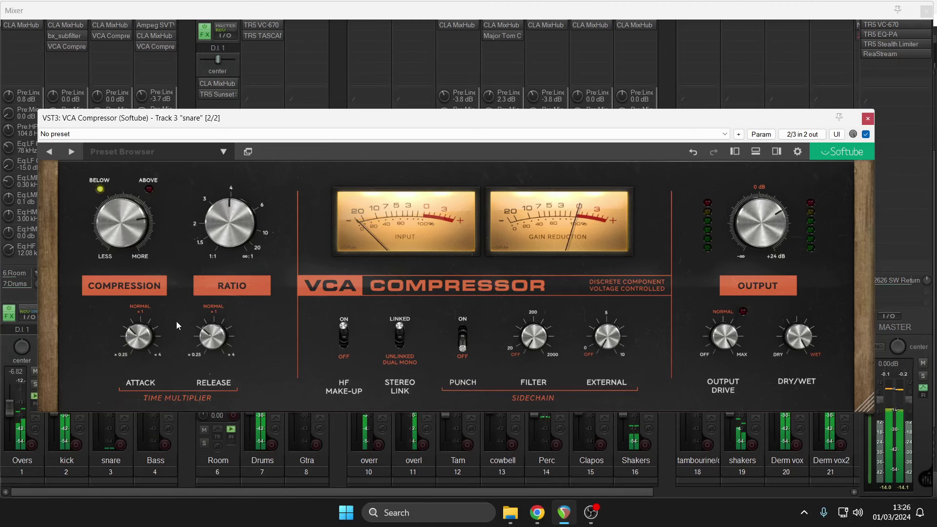
drag(222, 336, 217, 370)
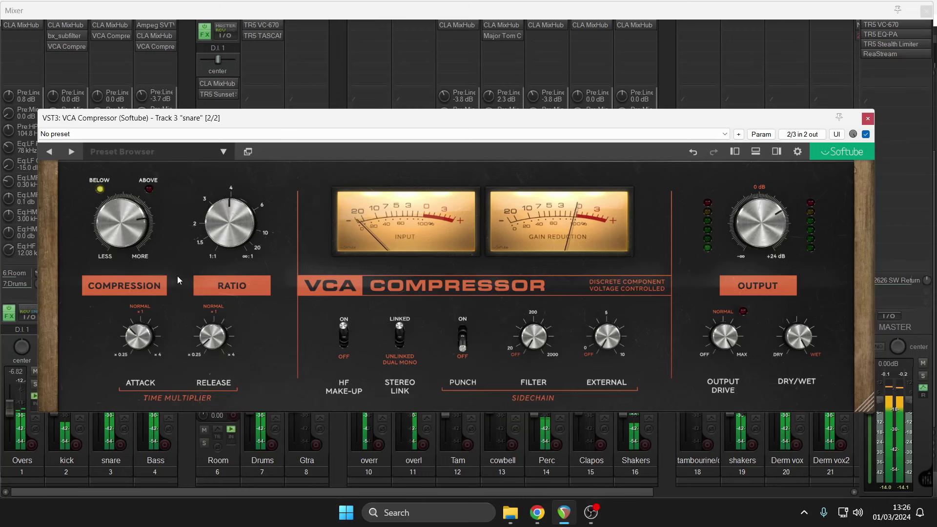
mouse_move(251, 197)
mouse_move(767, 194)
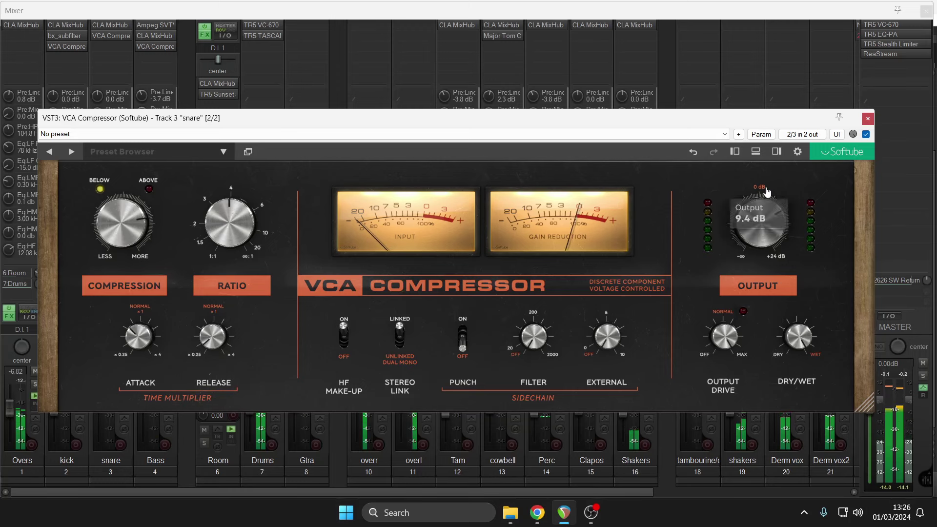
drag(775, 233, 768, 229)
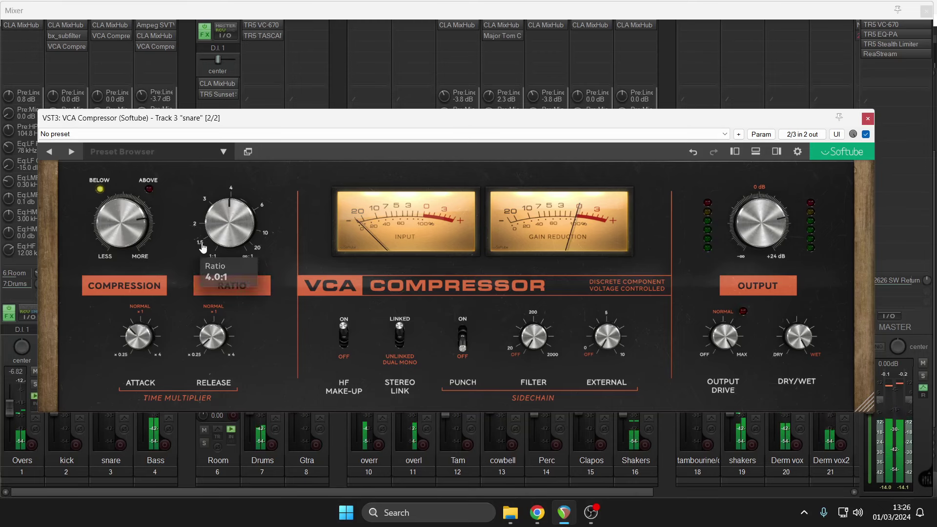
Set the snare compressor's compression to -30 dB and its attack multiplier to 0.25.
mouse_move(138, 233)
drag(138, 234, 136, 249)
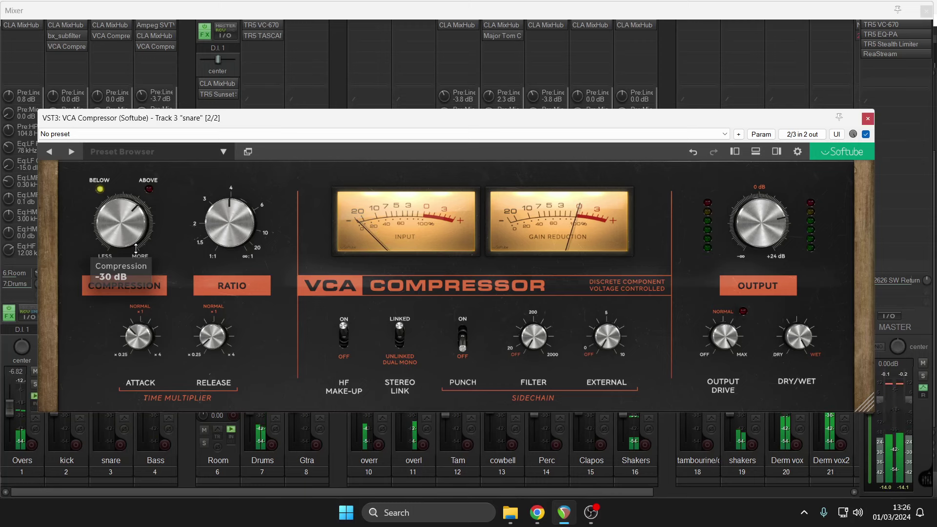
mouse_move(150, 331)
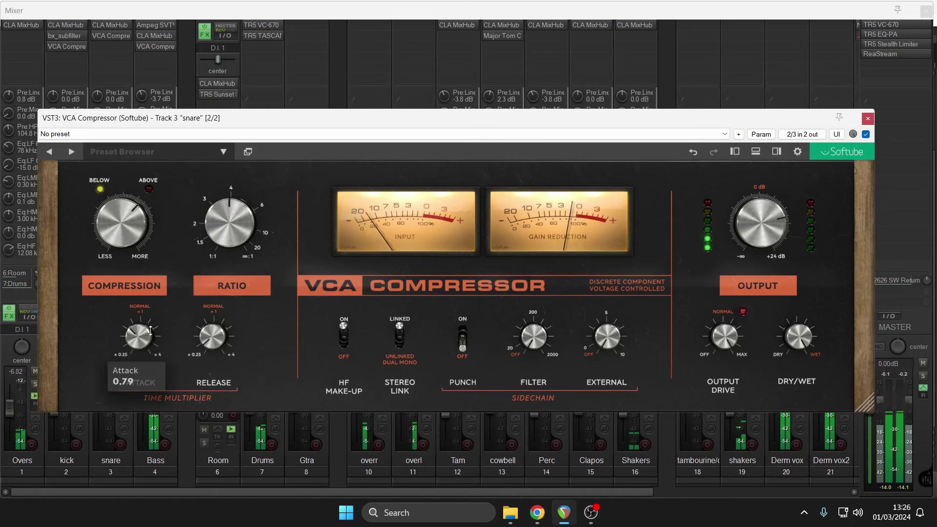
drag(141, 363, 137, 374)
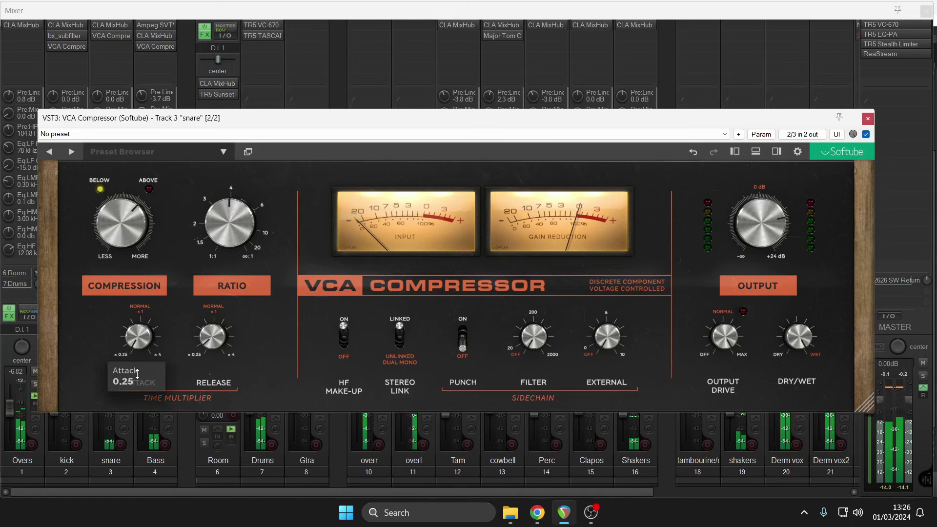
Raise the snare compressor's ratio above 4.0:1 and set its compression to -32 dB.
mouse_move(215, 334)
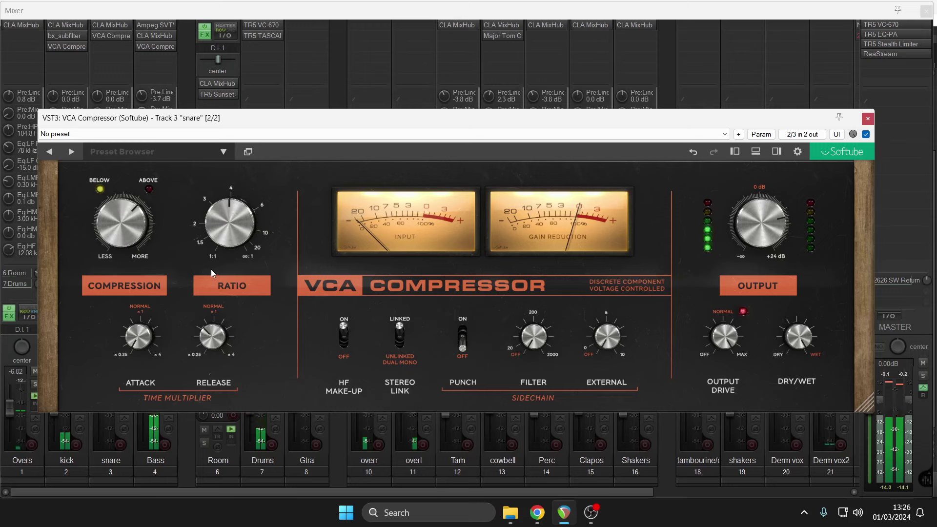
mouse_move(221, 232)
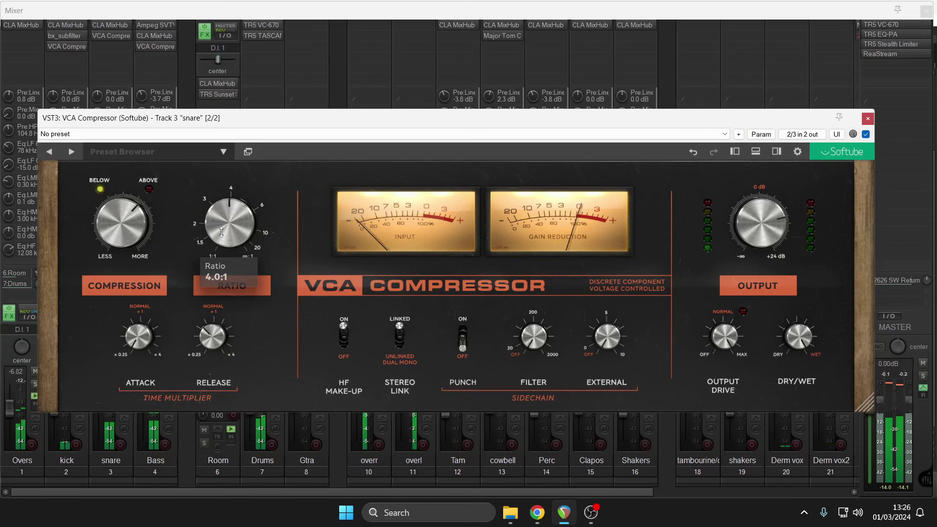
mouse_move(120, 214)
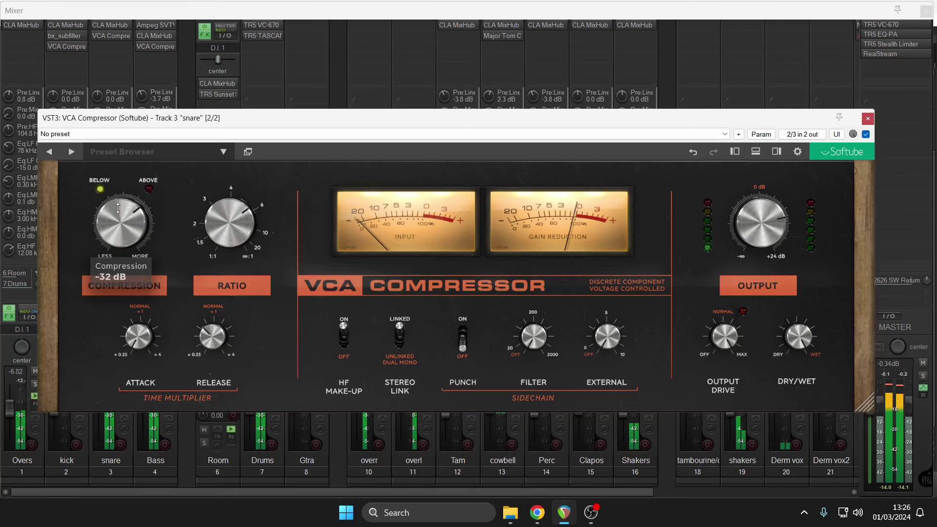
Switch to the Bass track's VCA Compressor and raise its output to slightly above 6.5 dB.
click(172, 47)
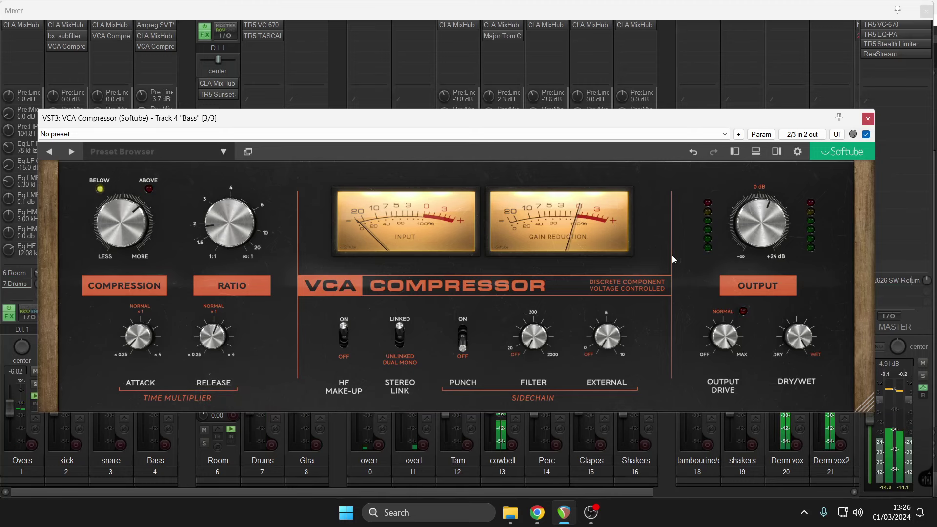
drag(771, 197, 772, 189)
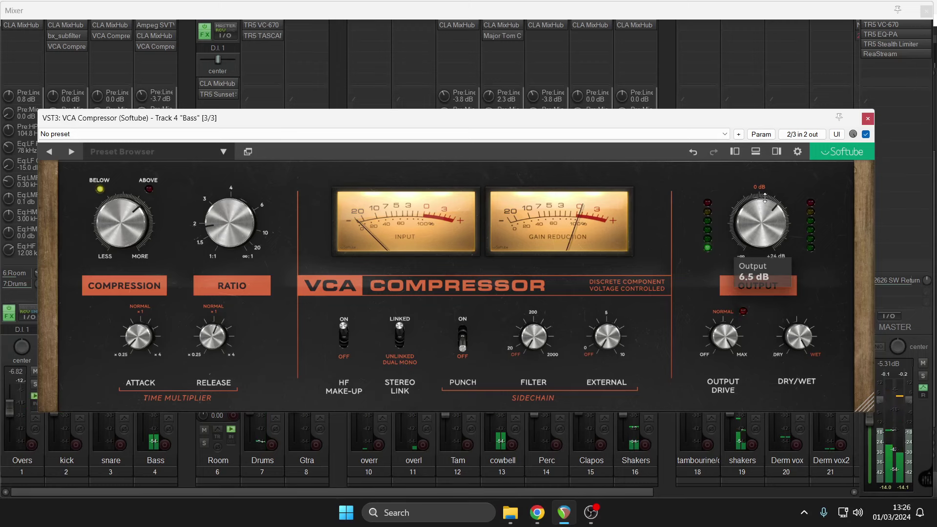
mouse_move(727, 336)
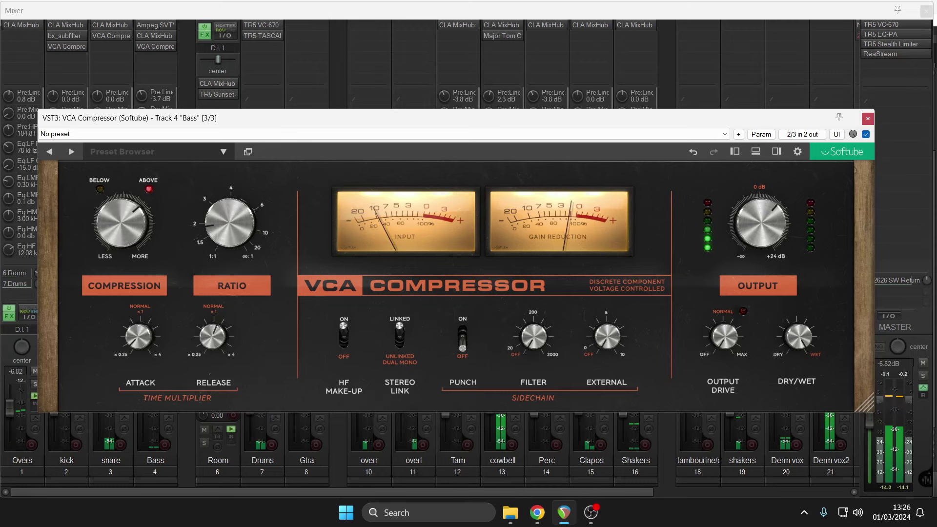
mouse_move(752, 228)
drag(751, 228, 750, 222)
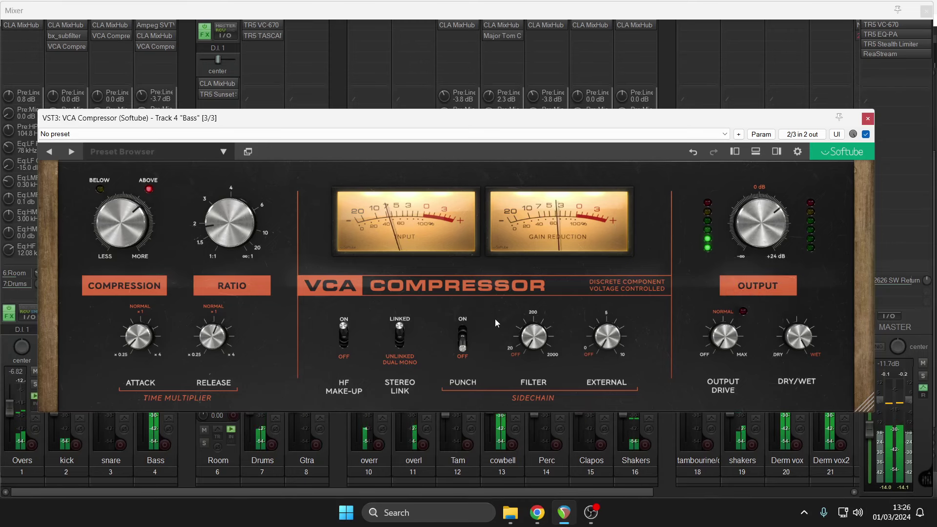
Turn off HF Make-Up on the Bass compressor and set its ratio to 2.0:1.
click(349, 333)
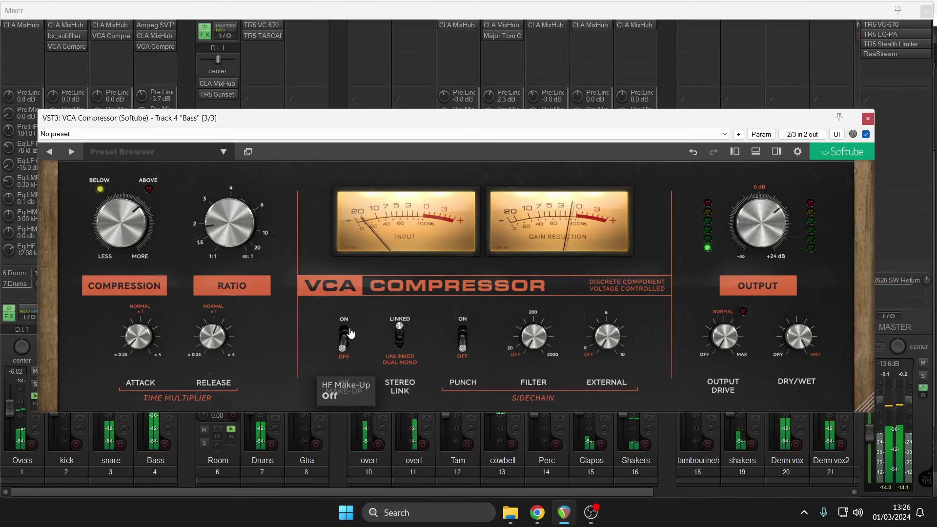
drag(228, 236, 227, 235)
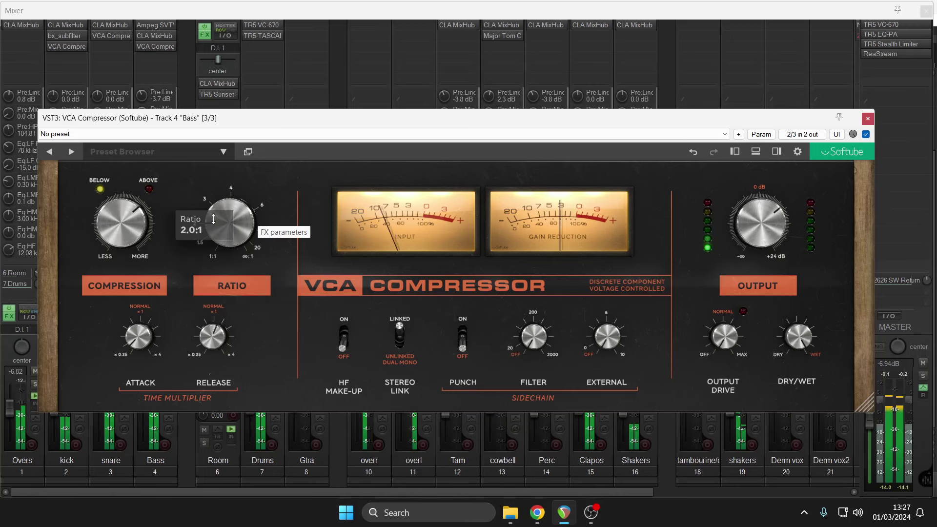
mouse_move(141, 224)
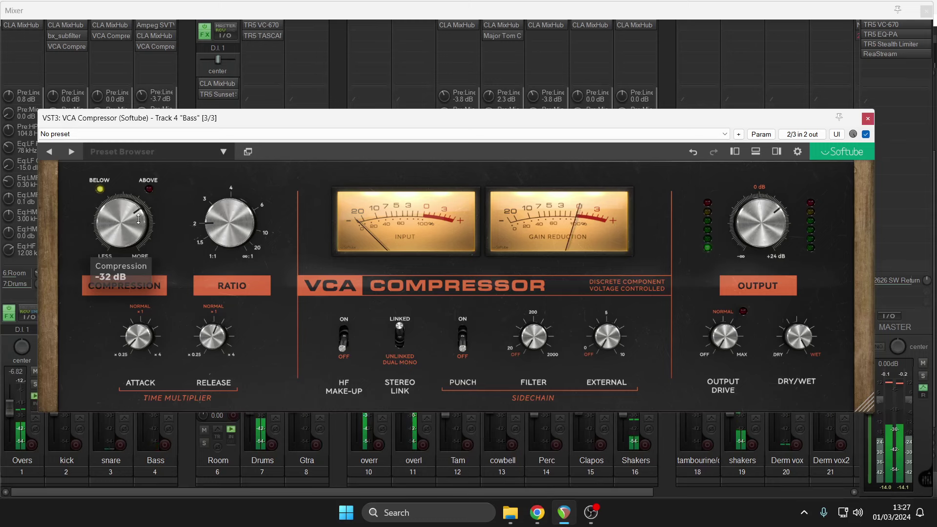
Set the Bass compressor's attack multiplier to 0.38 and lower its release multiplier.
mouse_move(145, 339)
drag(145, 339, 142, 332)
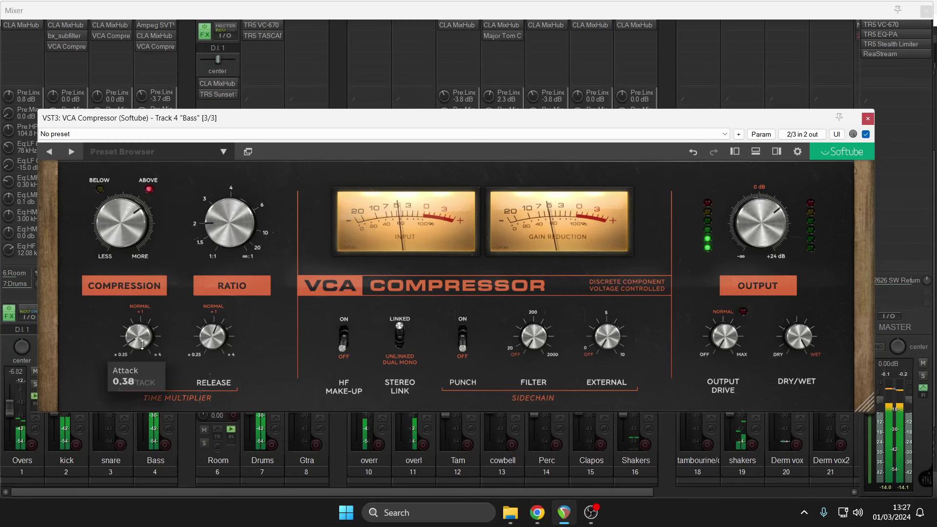
mouse_move(204, 338)
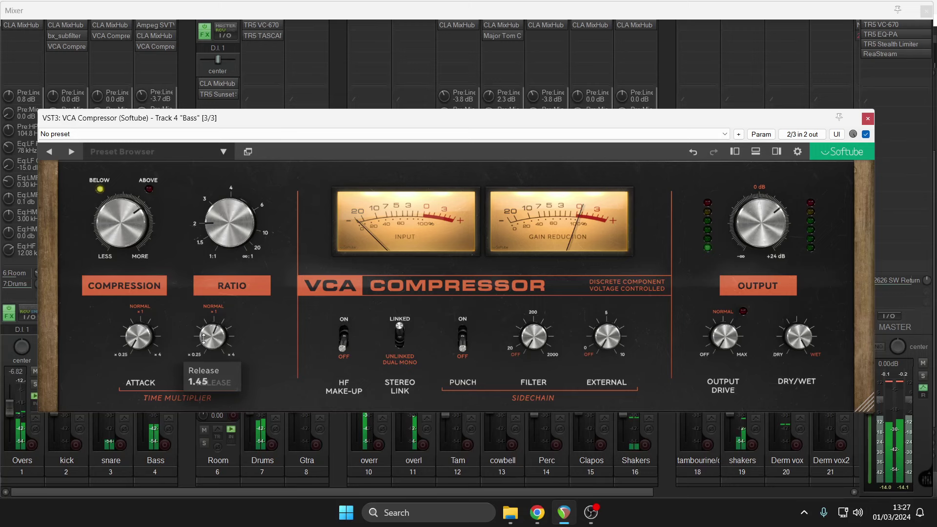
drag(204, 338, 202, 434)
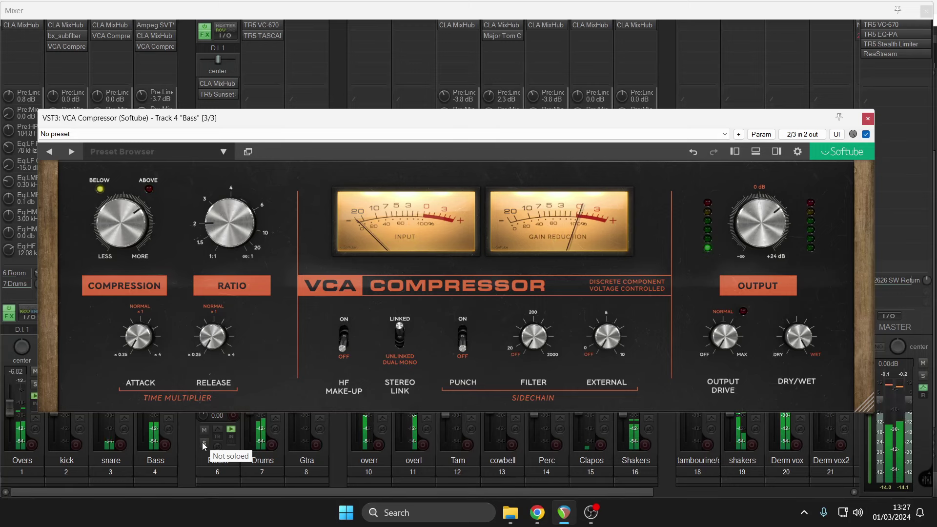
mouse_move(226, 231)
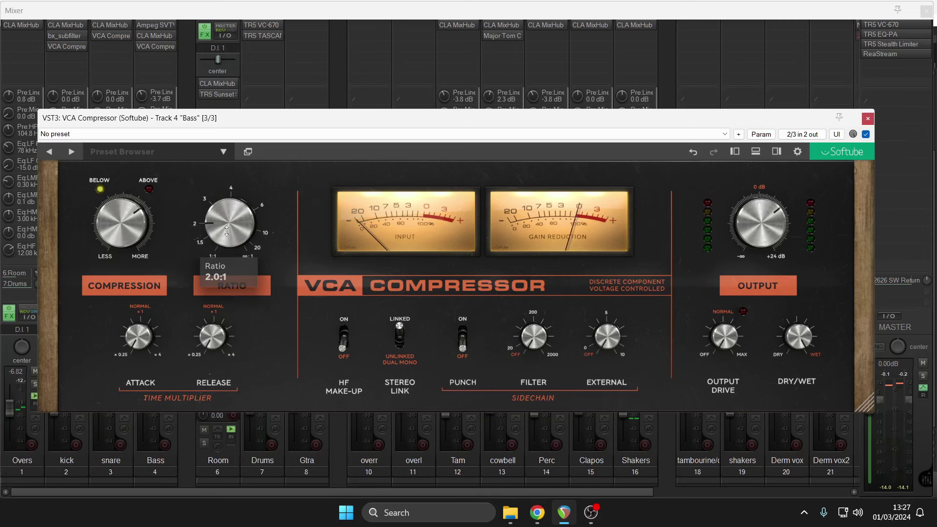